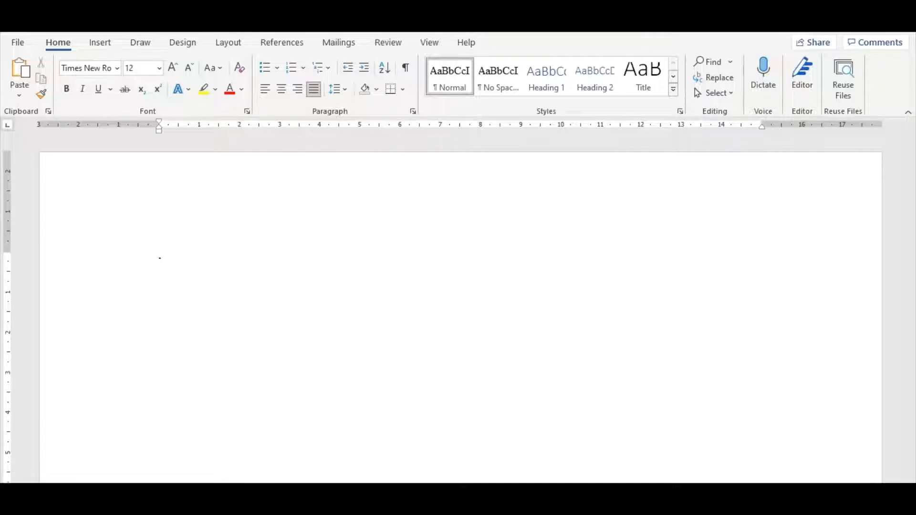
# Step: Insert a combining dot above on the first line by converting the Unicode code 0307 to its character
pyautogui.click(474, 296)
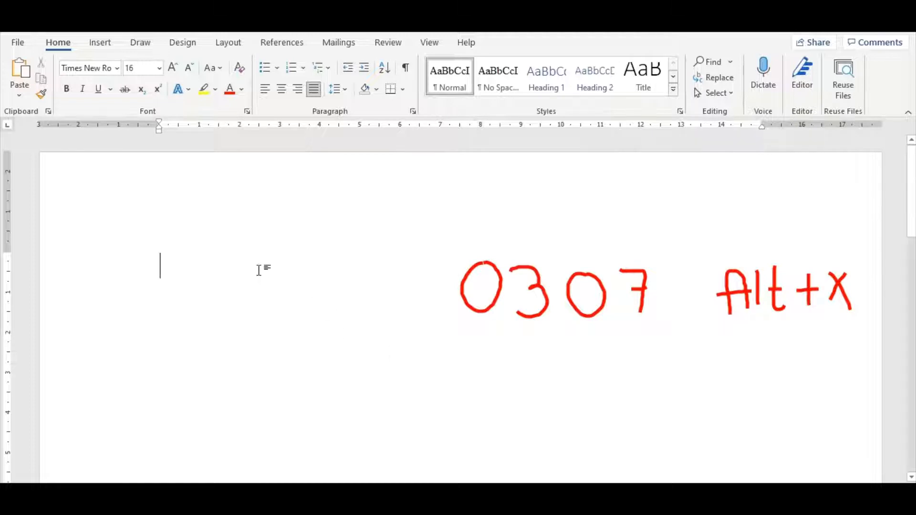
pyautogui.write('0307')
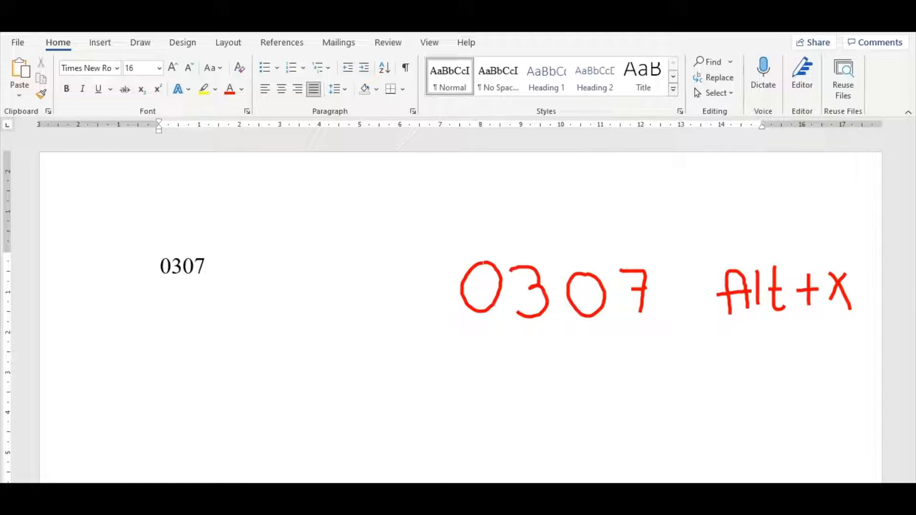
pyautogui.hotkey('alt', 'x')
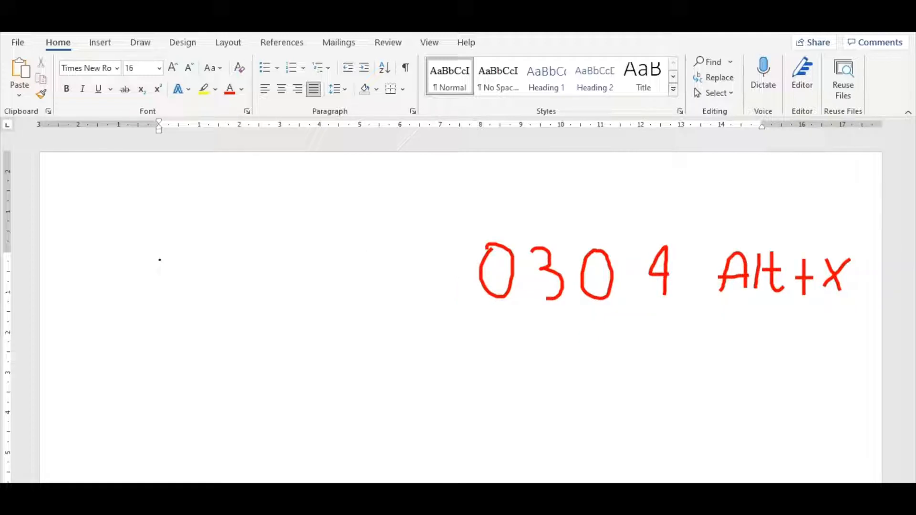
# Step: Insert a combining macron on a new line below the dot by converting the Unicode code 0304
pyautogui.press('Return')
pyautogui.write('0304')
pyautogui.hotkey('alt', 'x')
pyautogui.press('Return')
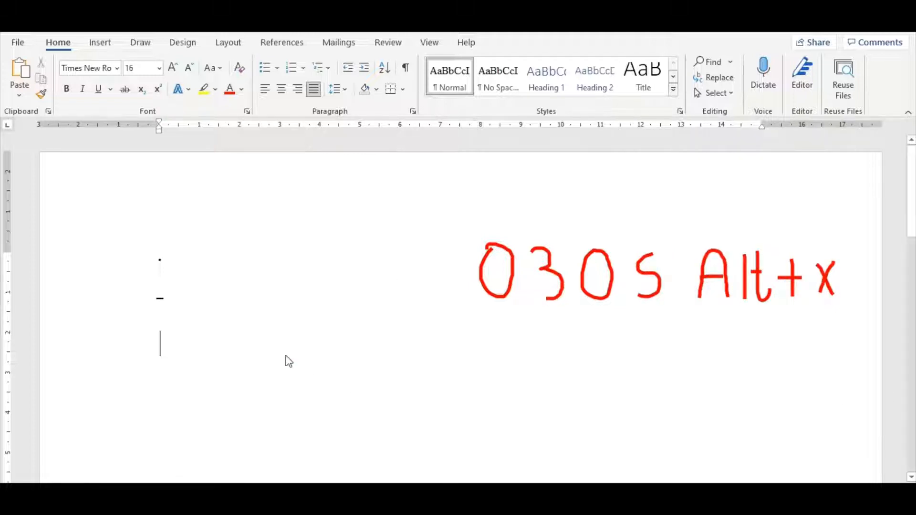
# Step: Insert a combining overline on the third line by converting the Unicode code 0305
pyautogui.hotkey('alt', 'Tab')
pyautogui.hotkey('alt', 'Tab')
pyautogui.write('0305')
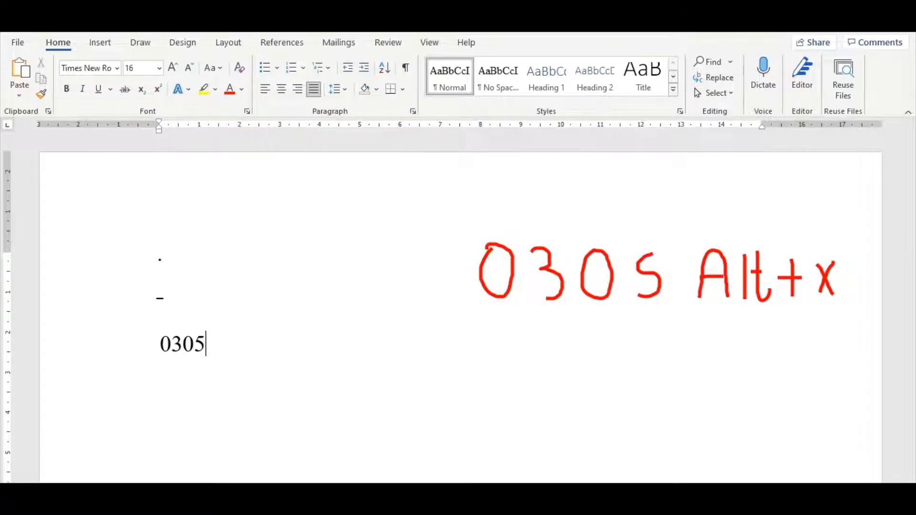
pyautogui.hotkey('alt', 'x')
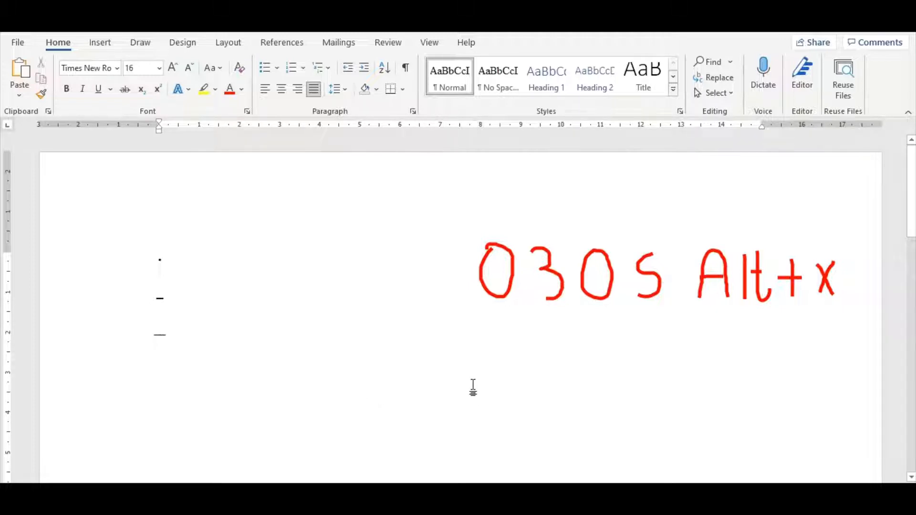
pyautogui.write('0305')
pyautogui.hotkey('alt', 'x')
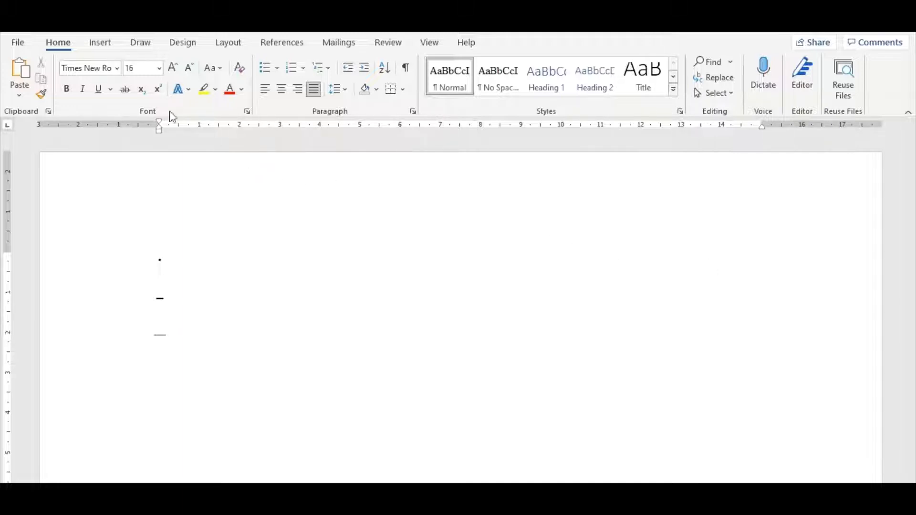
# Step: Look up the character codes of several accent marks in the Combining Diacritical Marks subset of the symbol list, without inserting any
pyautogui.click(98, 43)
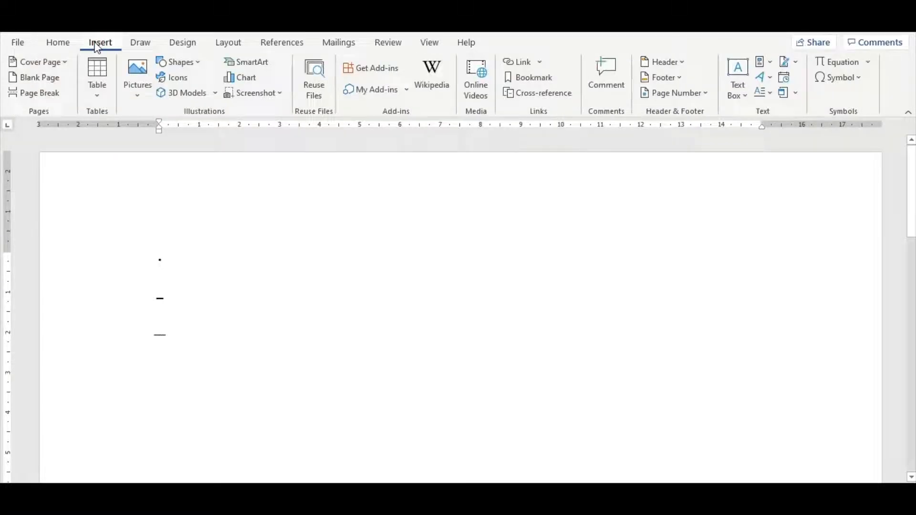
pyautogui.click(858, 79)
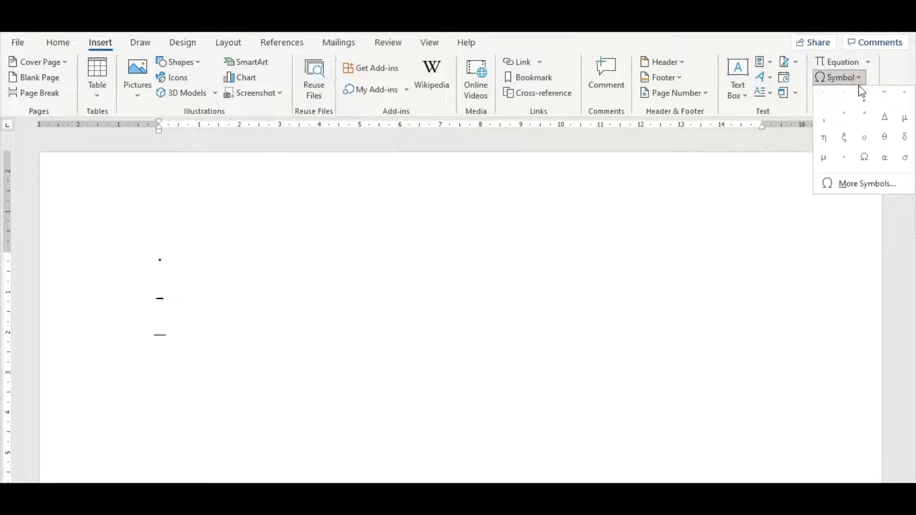
pyautogui.click(880, 186)
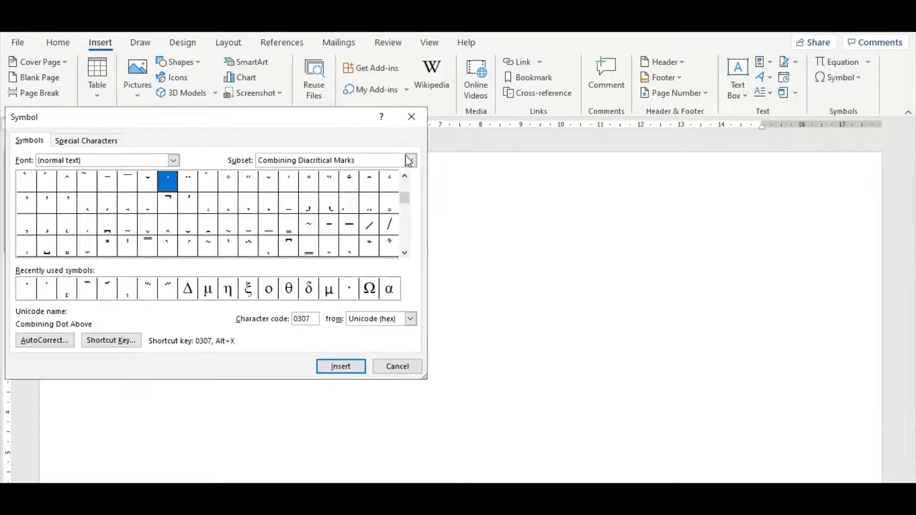
pyautogui.click(376, 162)
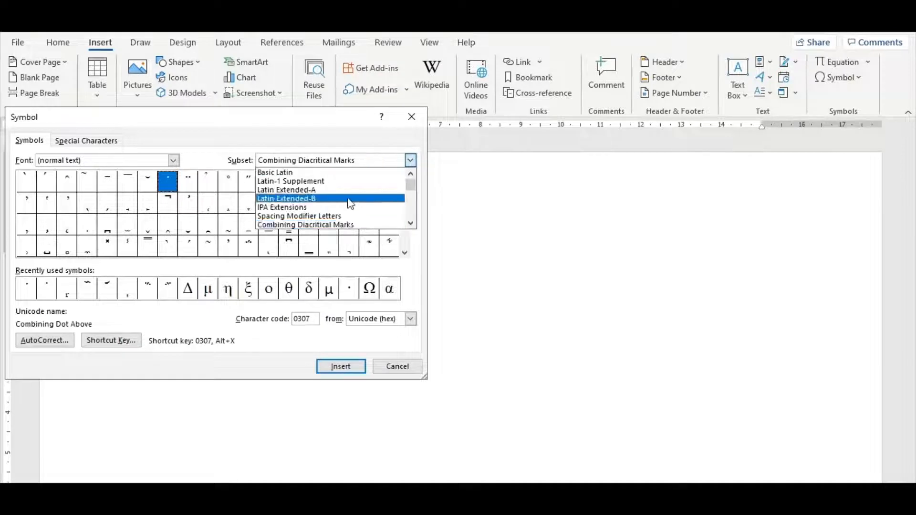
pyautogui.click(364, 225)
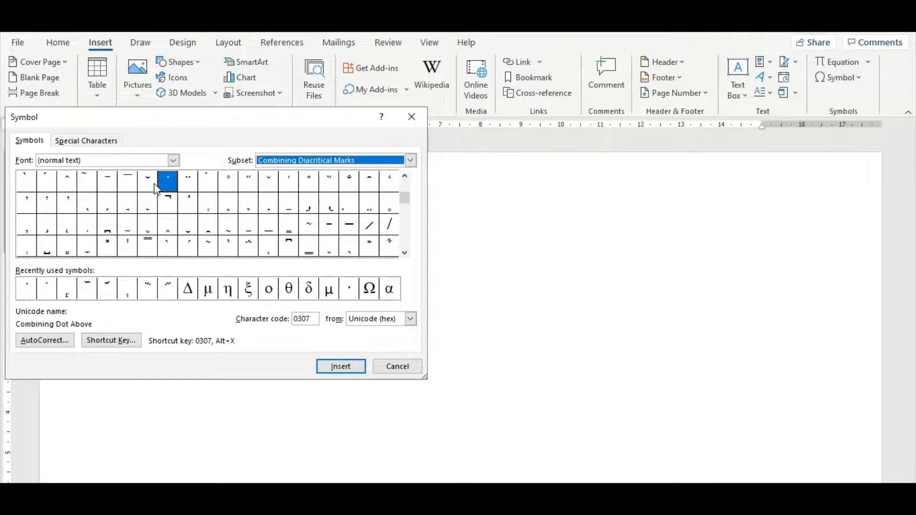
pyautogui.click(110, 183)
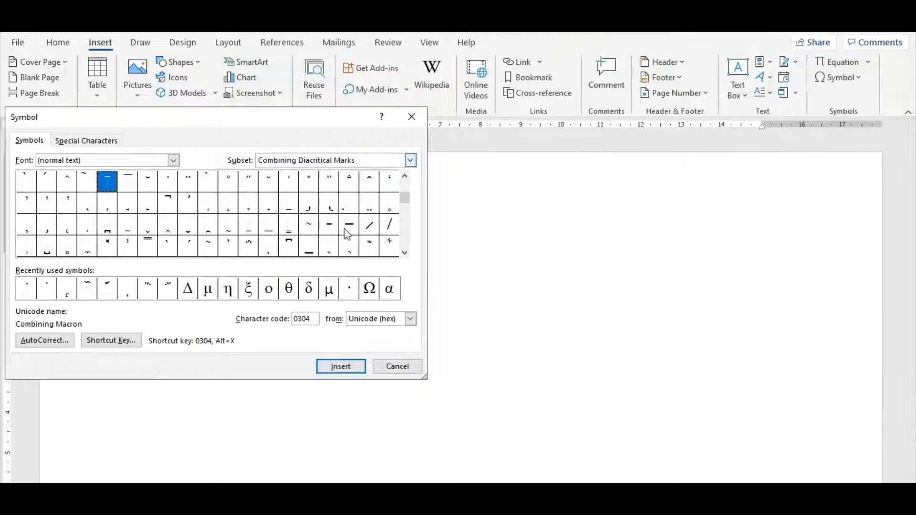
pyautogui.click(369, 225)
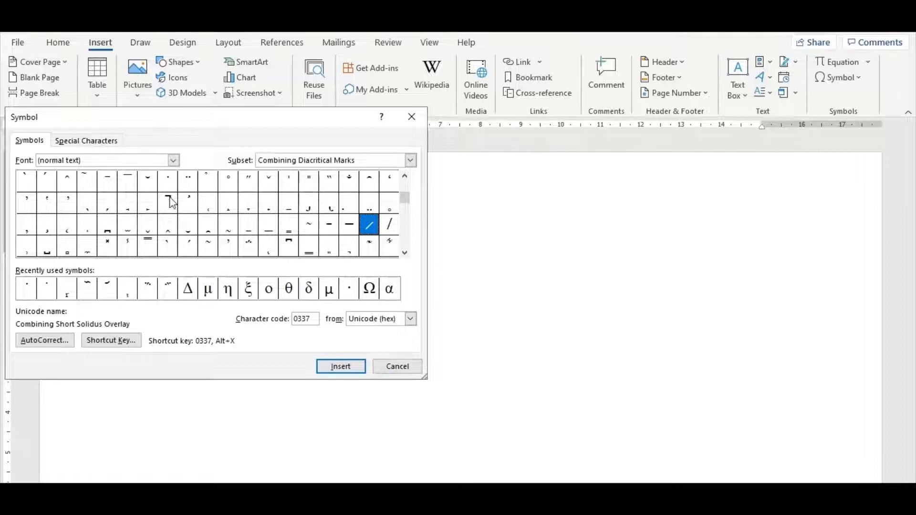
pyautogui.click(106, 186)
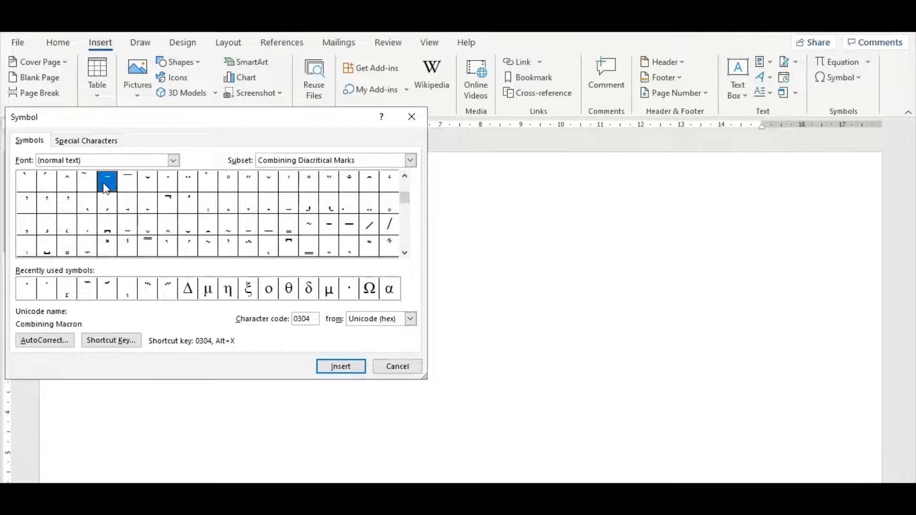
pyautogui.click(129, 184)
pyautogui.click(167, 185)
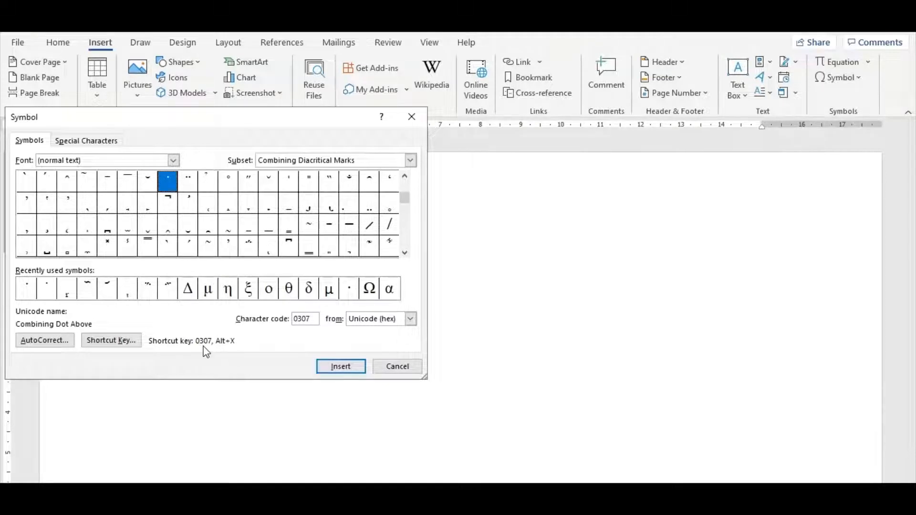
pyautogui.click(387, 371)
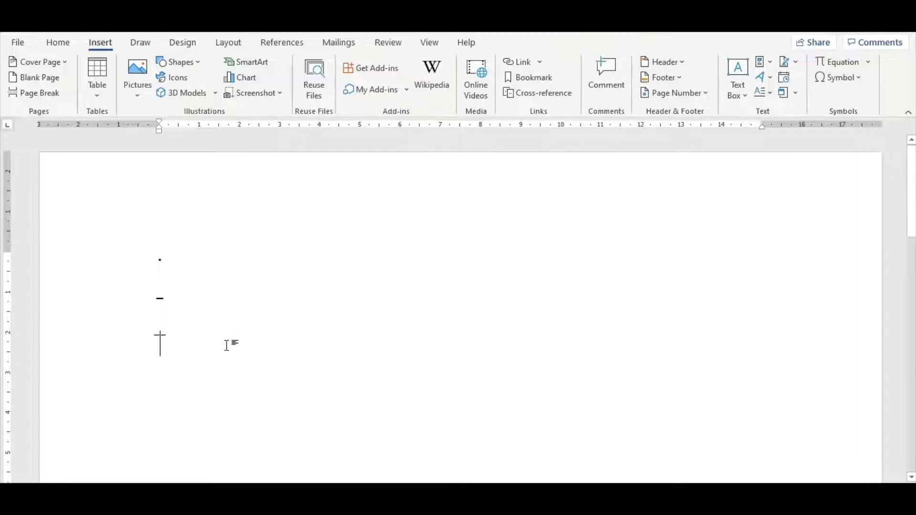
# Step: Write the letter o with a dot above, two lines below the overline, by converting code 0307 directly after the letter
pyautogui.press('Return')
pyautogui.press('Return')
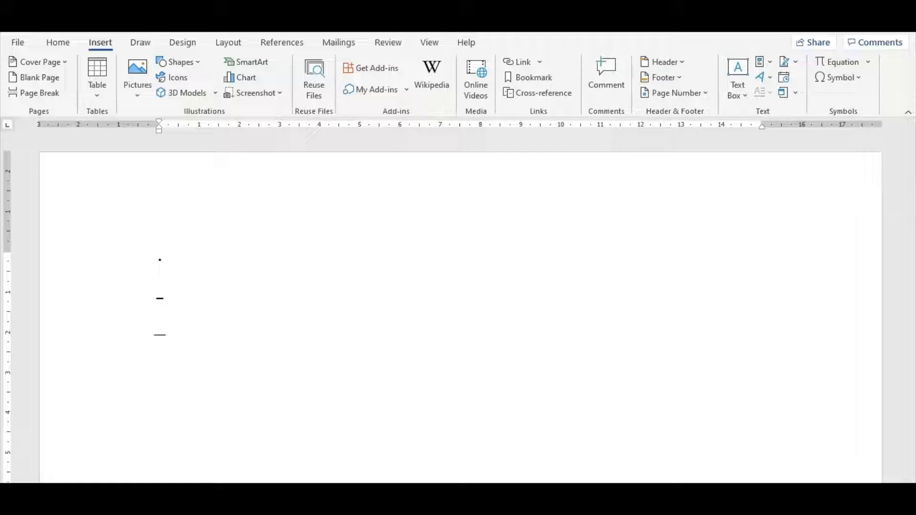
pyautogui.write('o')
pyautogui.write('0307')
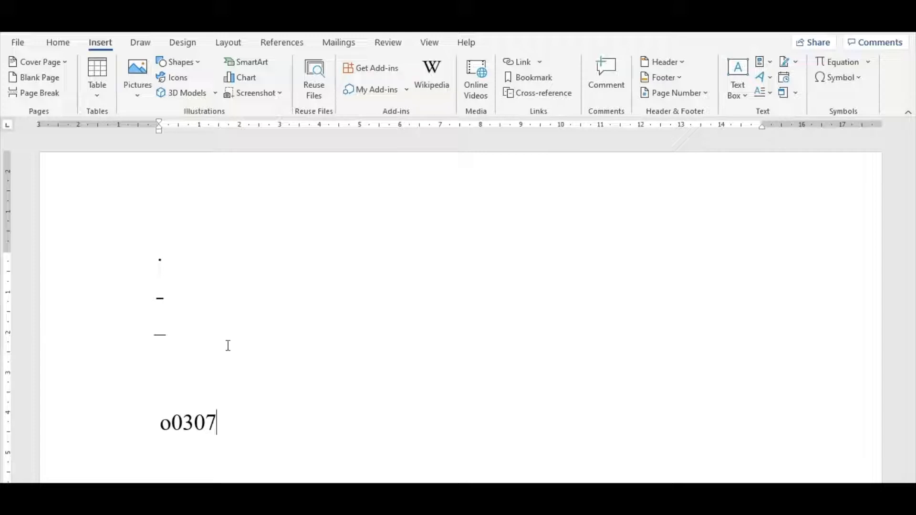
pyautogui.hotkey('alt', 'x')
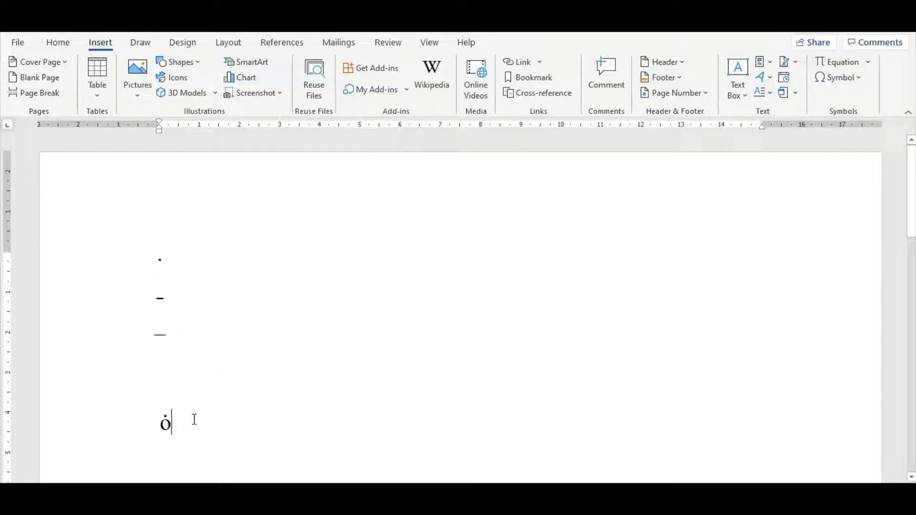
# Step: Try to put a dot above the letter a on the line below the dotted o by converting a0307
pyautogui.press('Return')
pyautogui.press('Return')
pyautogui.press('Return')
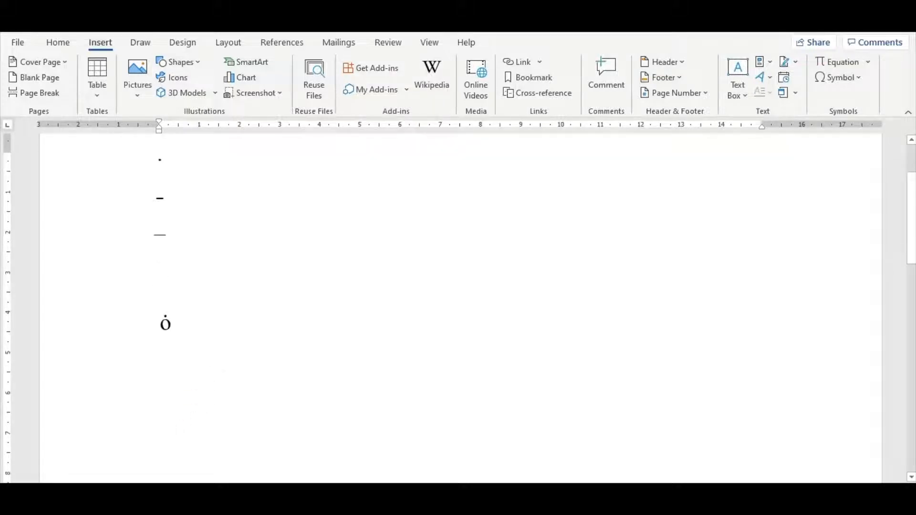
pyautogui.click(187, 357)
pyautogui.write('a')
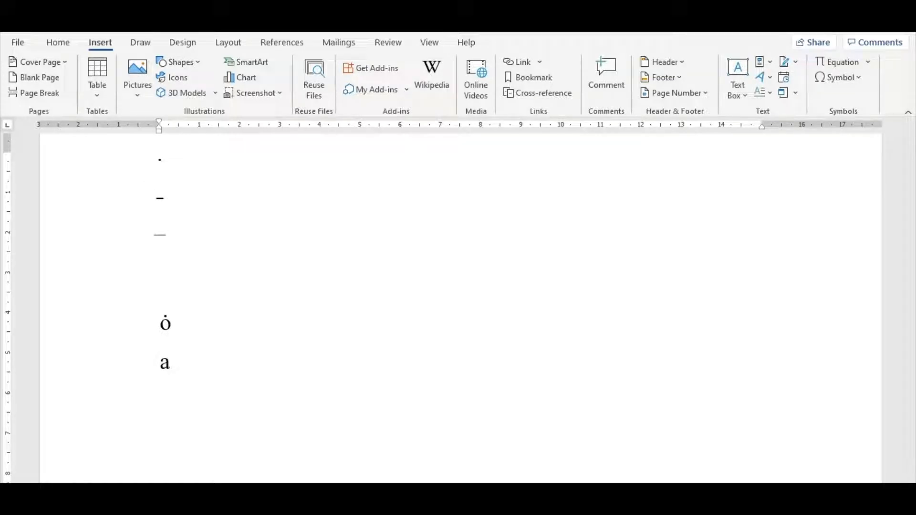
pyautogui.write('030')
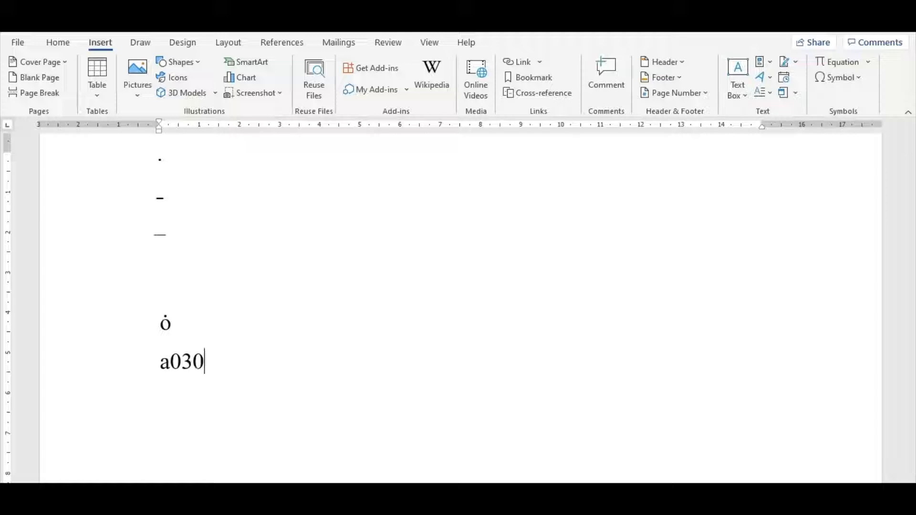
pyautogui.write('7')
pyautogui.hotkey('alt', 'x')
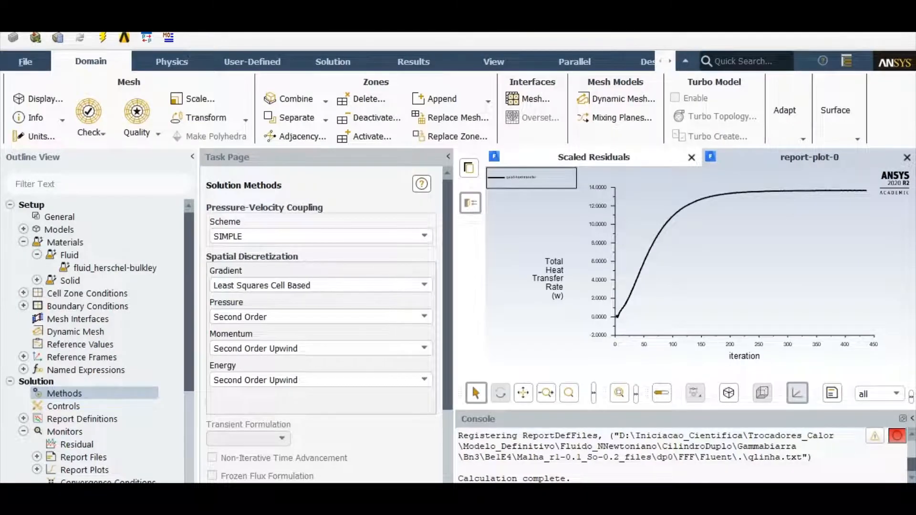
# Step: Insert an empty field two lines below the converted a0307 character and place the cursor between its braces
pyautogui.press('Return')
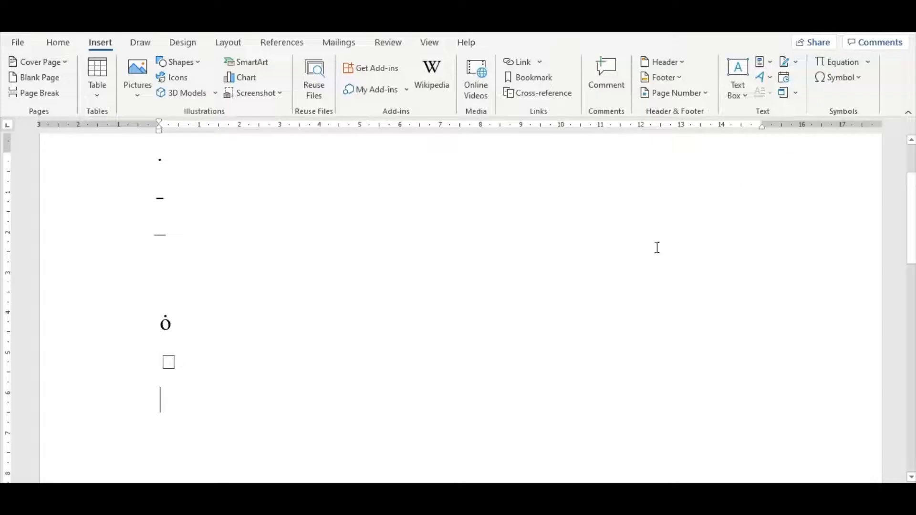
pyautogui.press('Return')
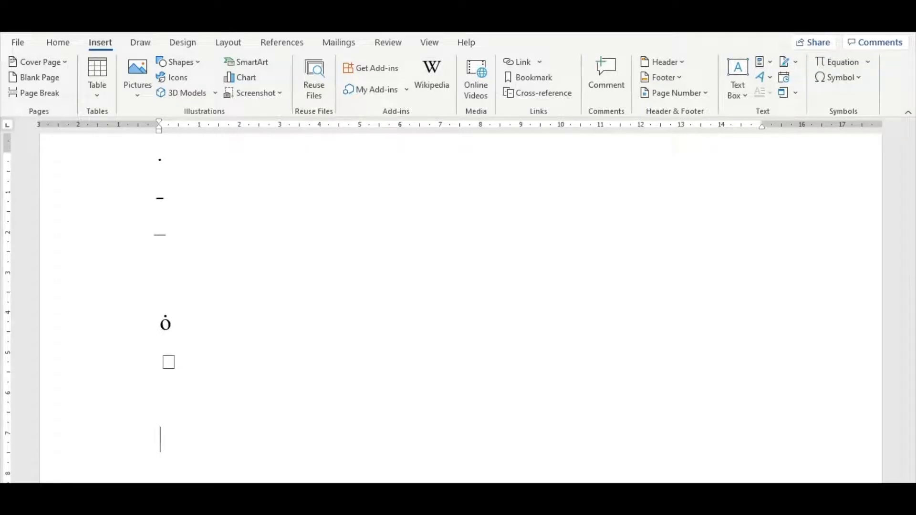
pyautogui.scroll(-1, 229, 438)
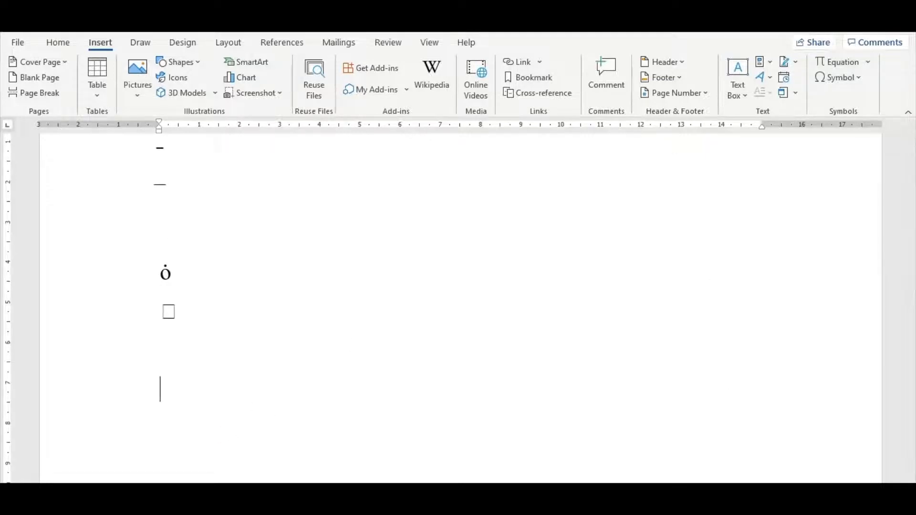
pyautogui.scroll(-1, 832, 339)
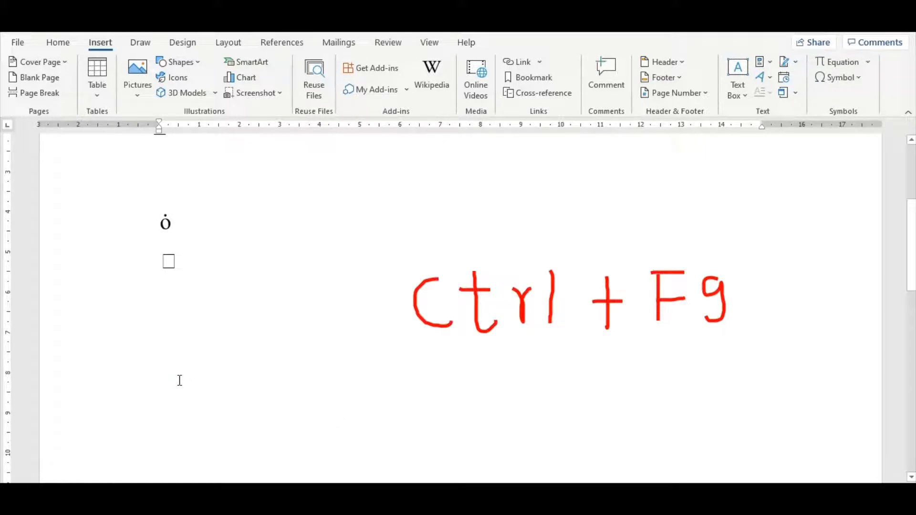
pyautogui.hotkey('ctrl', 'F9')
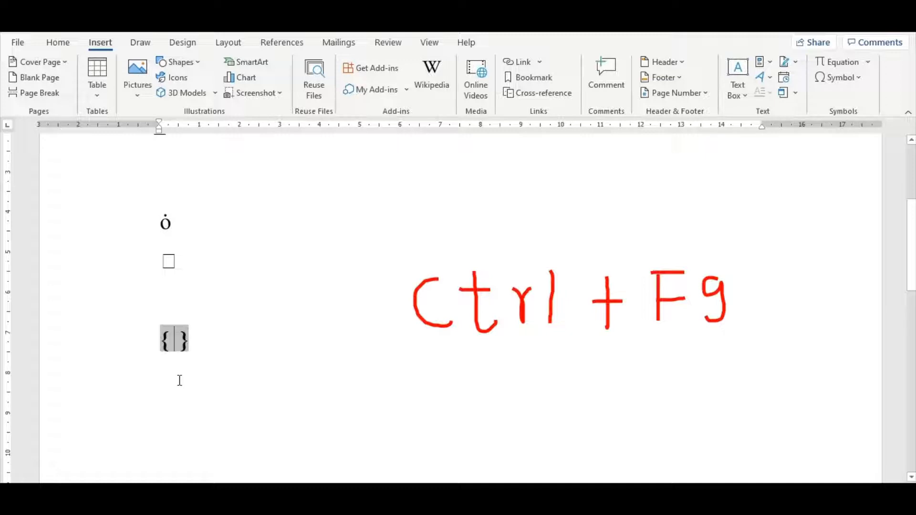
pyautogui.click(170, 335)
pyautogui.moveTo(176, 339); pyautogui.dragTo(165, 342)
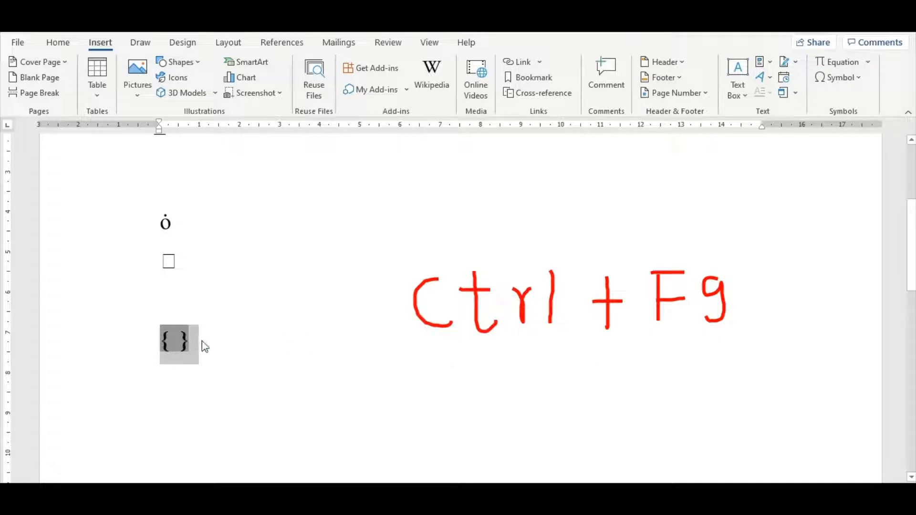
pyautogui.click(174, 339)
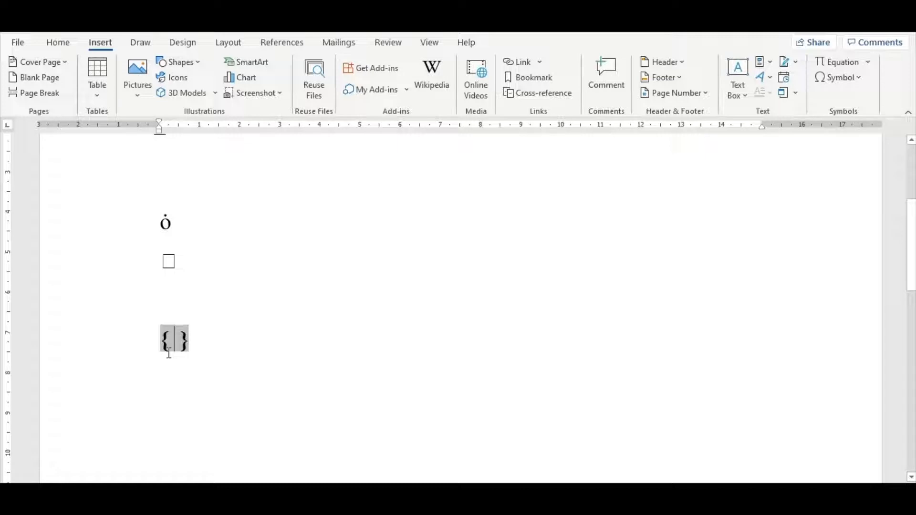
# Step: Write EQ \o (a; inside the empty field's braces to start an overstrike of the letter a
pyautogui.write('EQ')
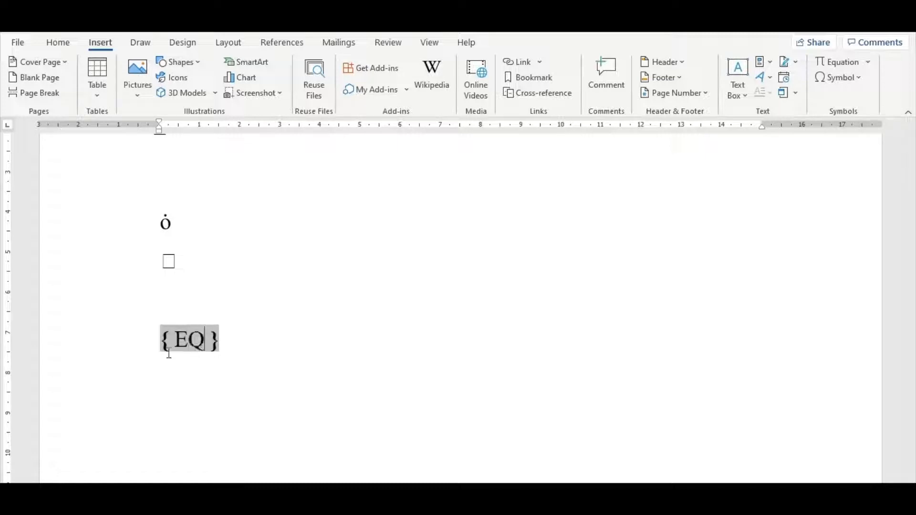
pyautogui.write(' \\o')
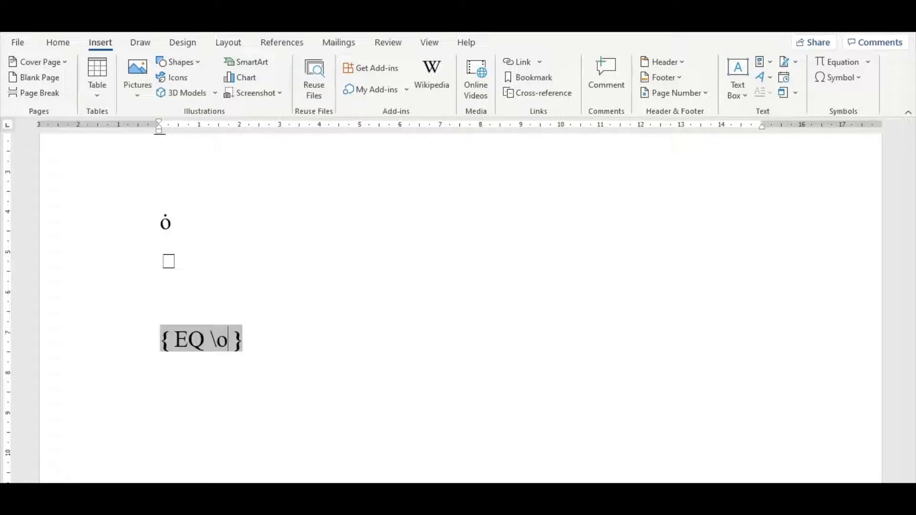
pyautogui.write(' (')
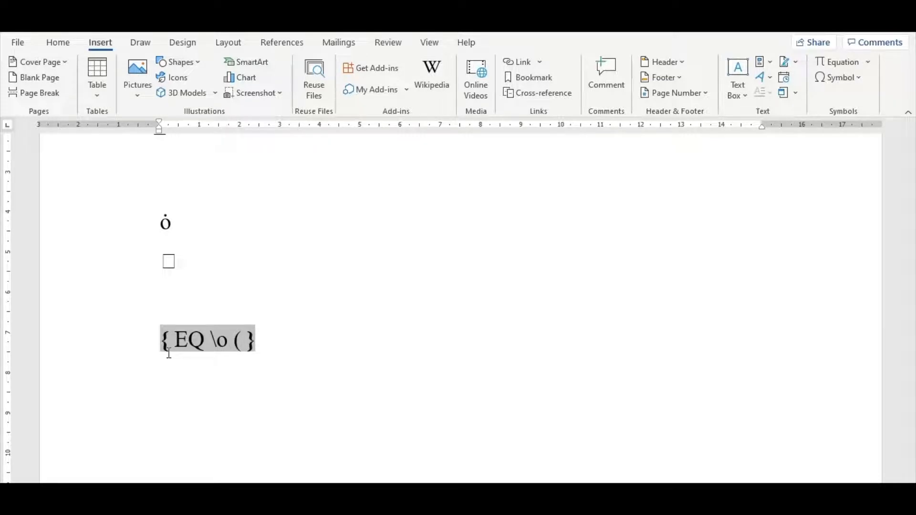
pyautogui.write('a')
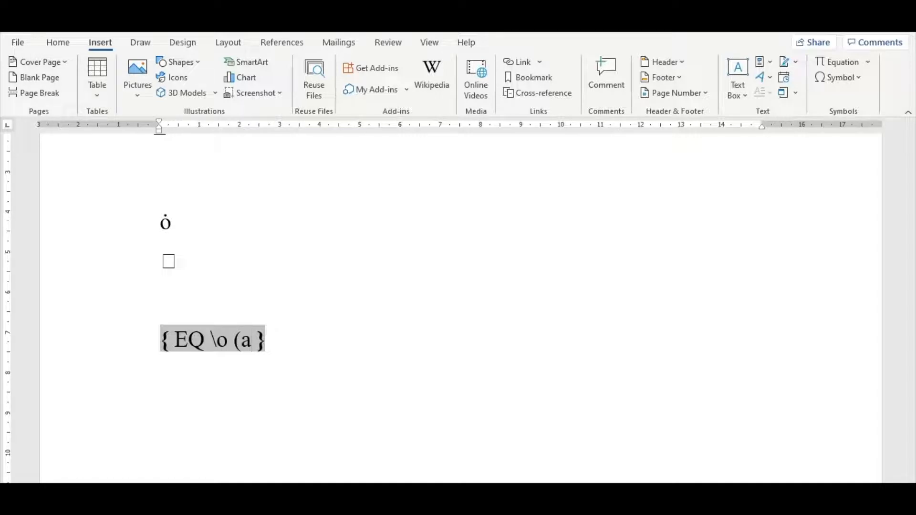
pyautogui.write('.')
pyautogui.press('BackSpace')
pyautogui.write(';')
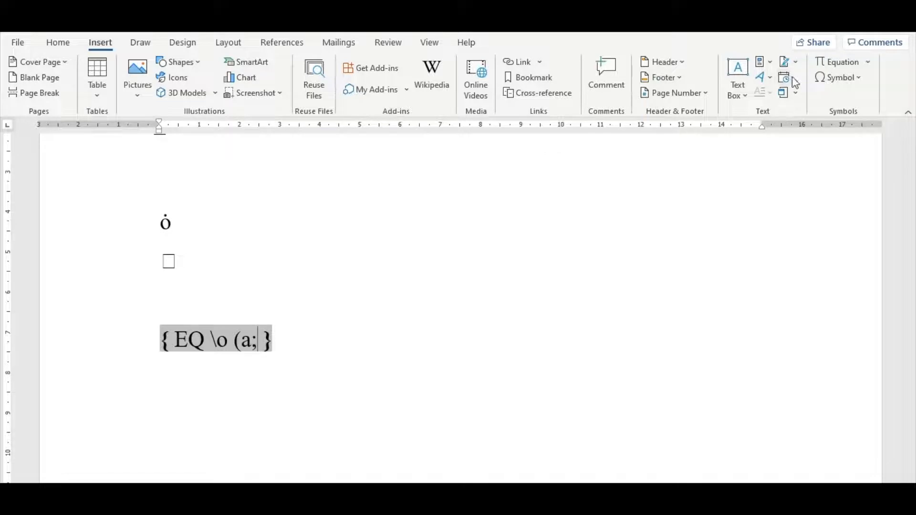
# Step: Insert the Combining Dot Above symbol, code 0307, after the semicolon in the EQ field and close the parenthesis
pyautogui.click(848, 81)
pyautogui.click(861, 183)
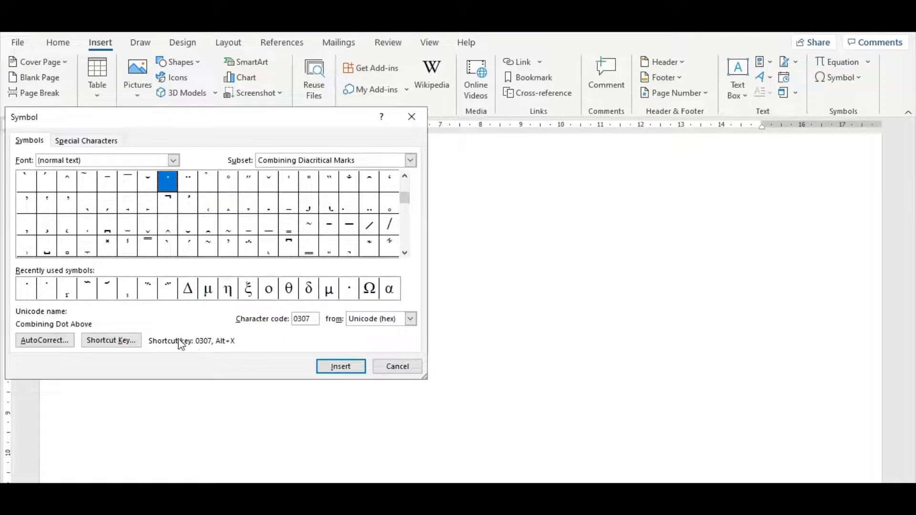
pyautogui.click(334, 368)
pyautogui.click(388, 368)
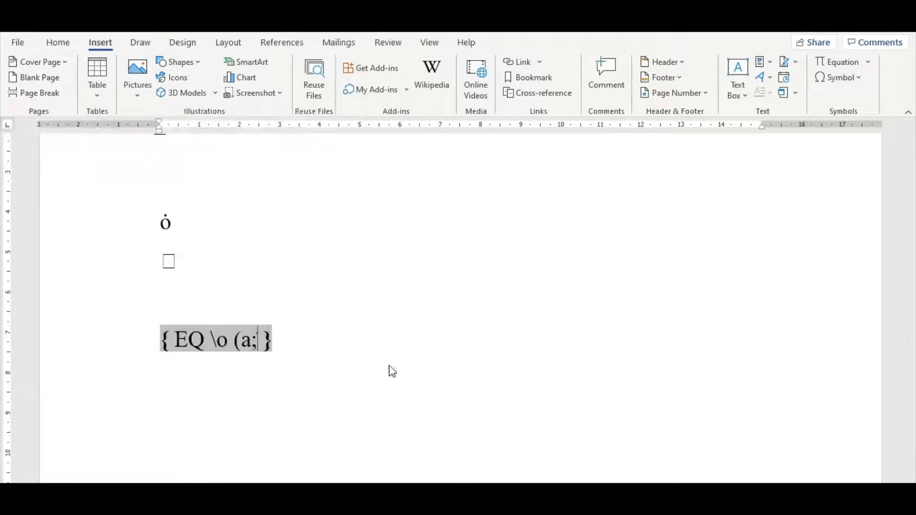
pyautogui.click(260, 339)
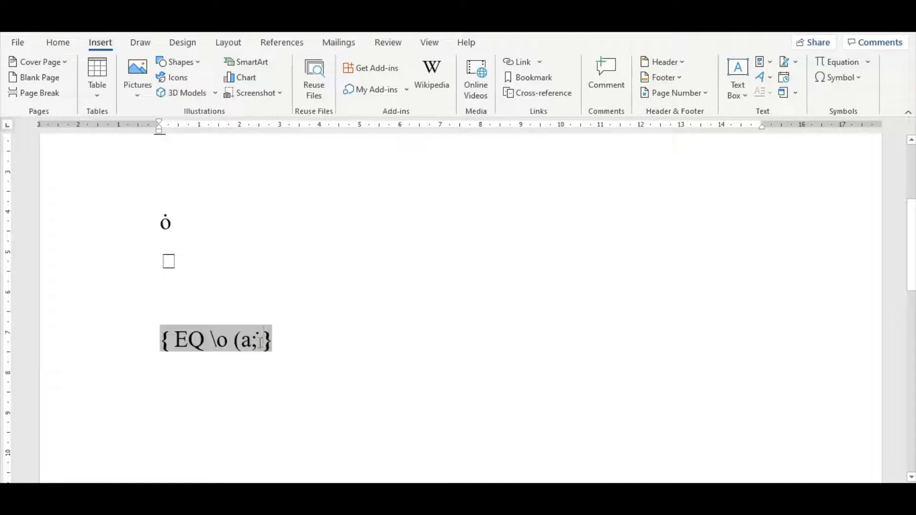
pyautogui.write(')')
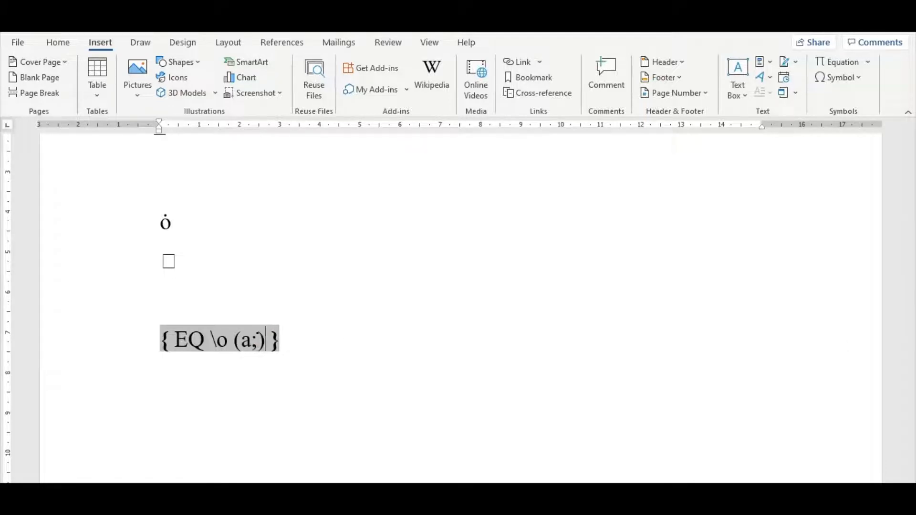
pyautogui.click(401, 348)
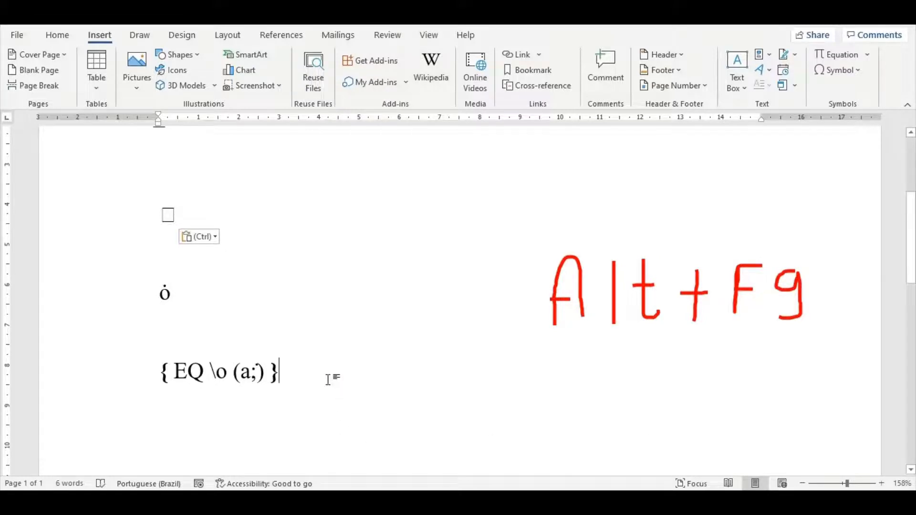
# Step: Switch all field codes in the document to their results to check the dotted a, and switch back to codes
pyautogui.hotkey('alt', 'F9')
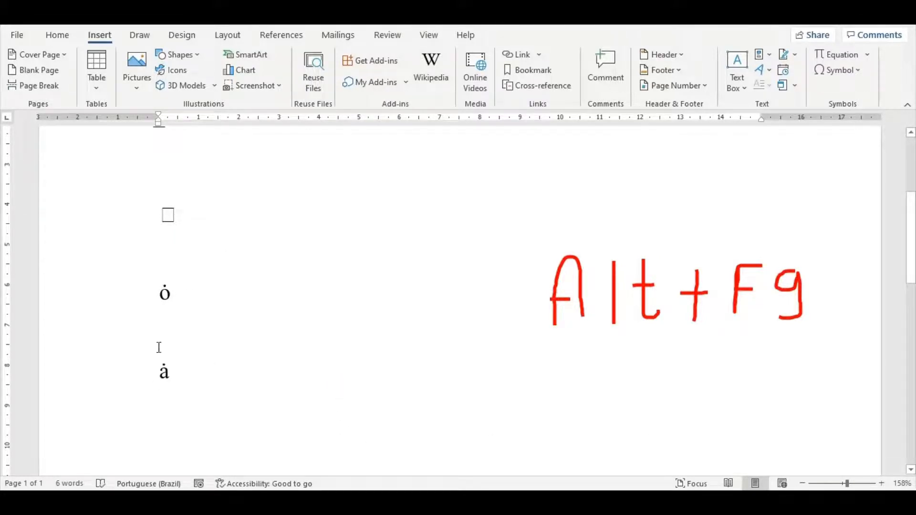
pyautogui.doubleClick(165, 375)
pyautogui.click(184, 376)
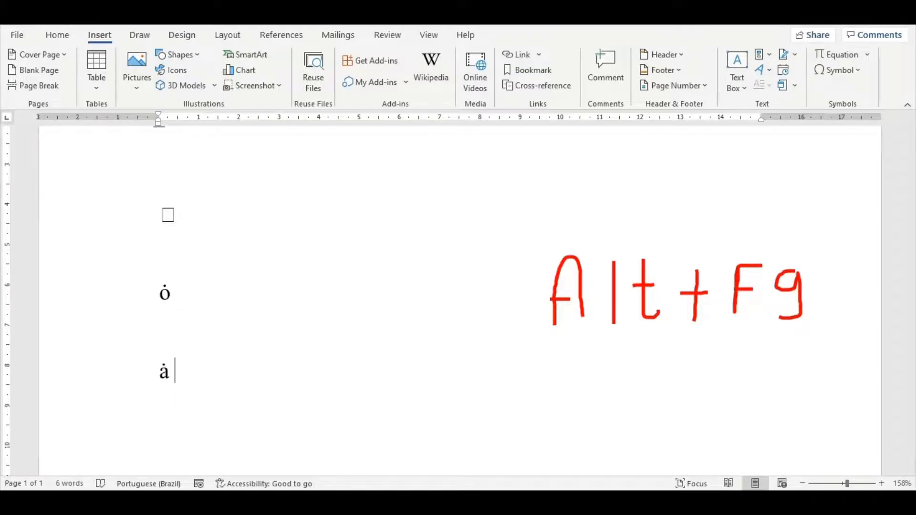
pyautogui.hotkey('alt', 'F9')
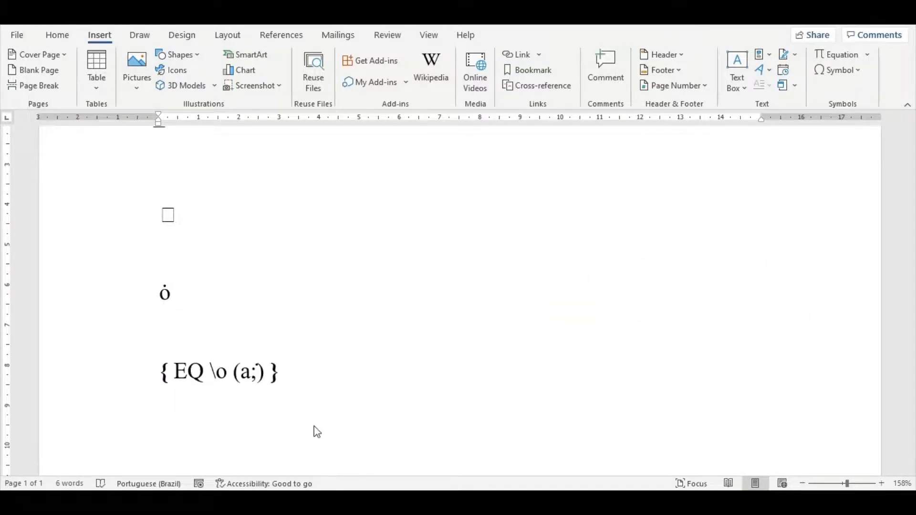
pyautogui.click(312, 381)
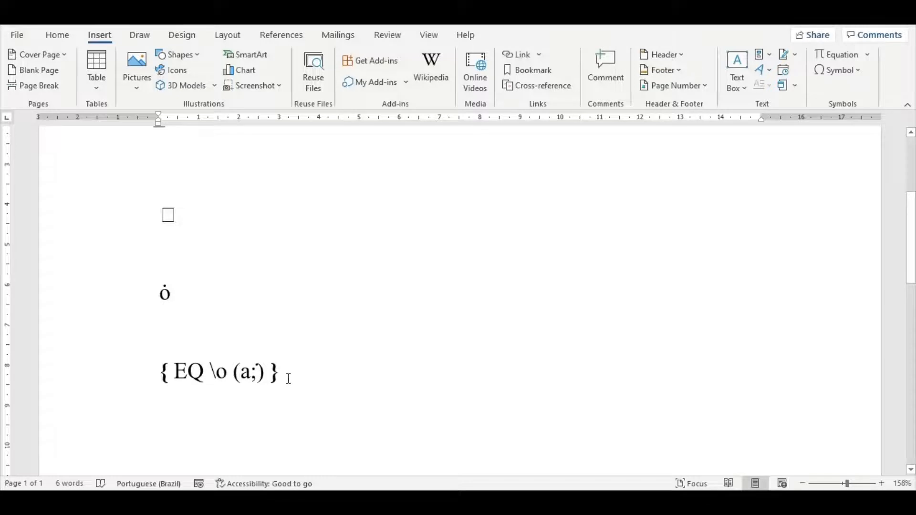
# Step: Toggle only the dotted-a field from code to result and back to its code
pyautogui.rightClick(223, 372)
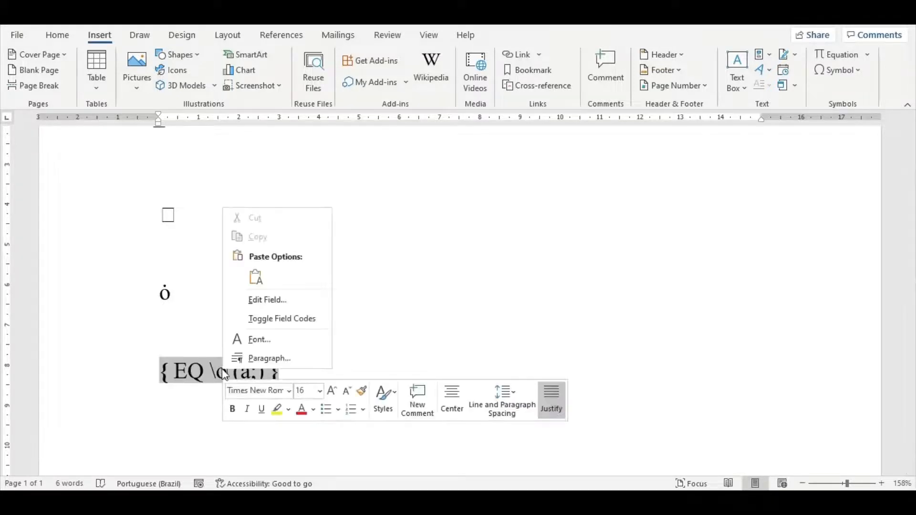
pyautogui.click(270, 319)
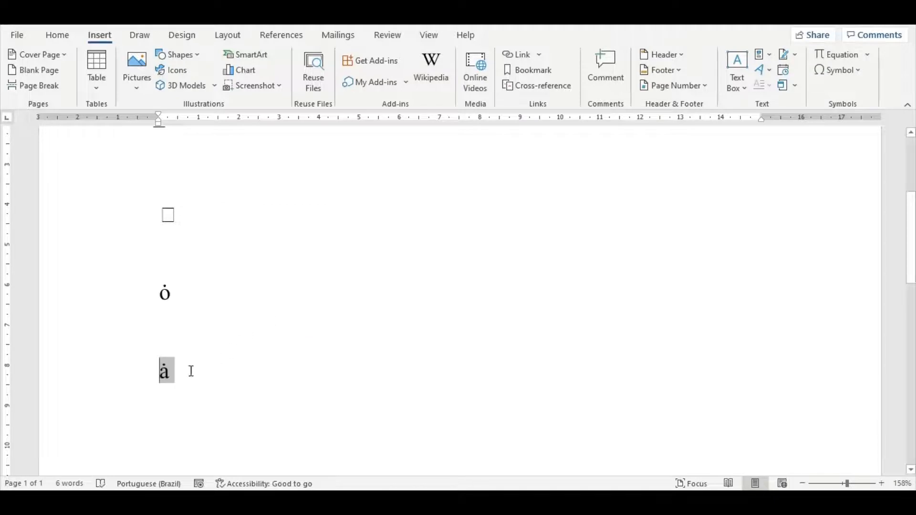
pyautogui.click(164, 367)
pyautogui.rightClick(163, 367)
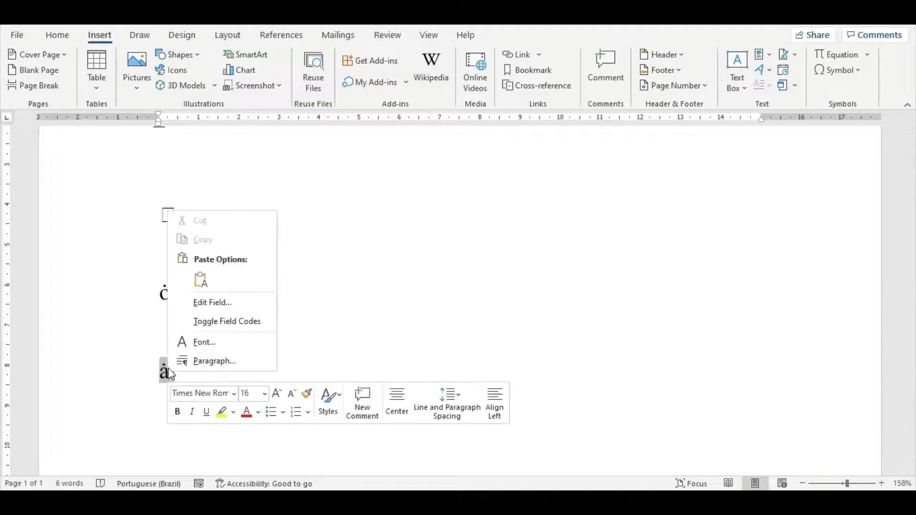
pyautogui.click(205, 321)
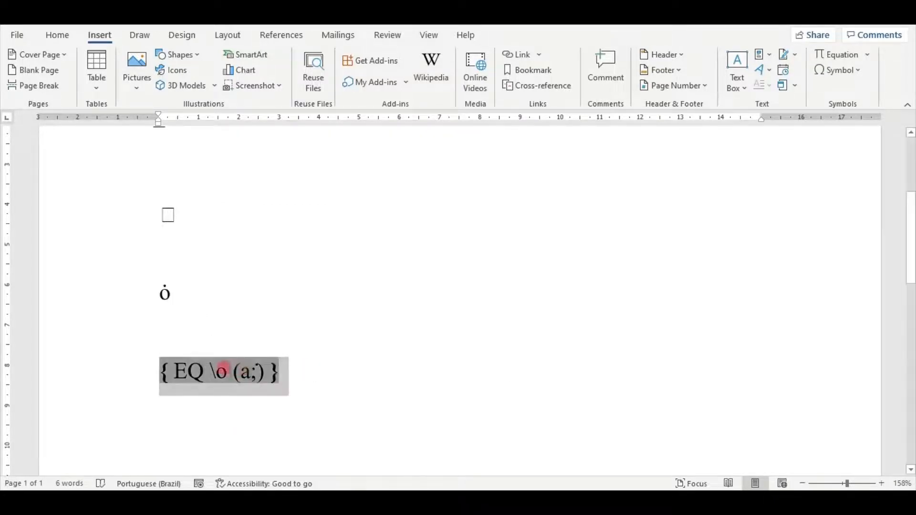
pyautogui.click(297, 386)
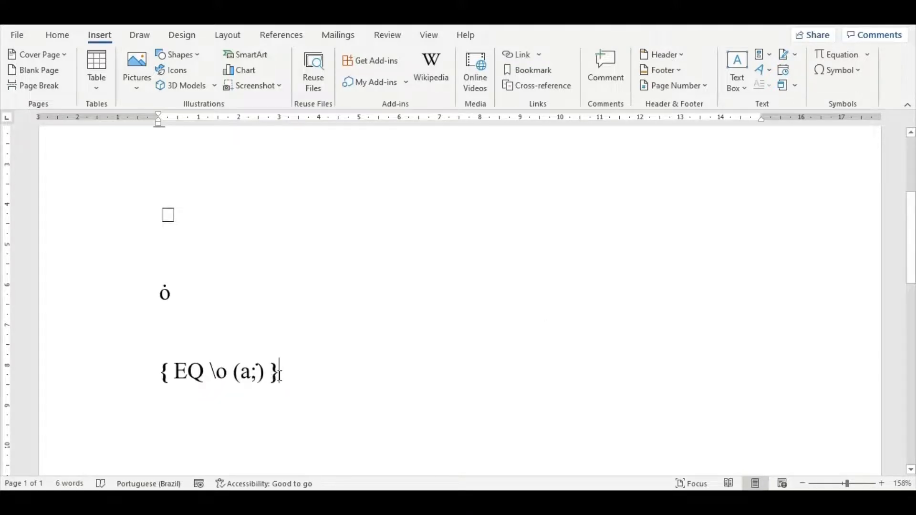
pyautogui.rightClick(247, 379)
pyautogui.rightClick(248, 380)
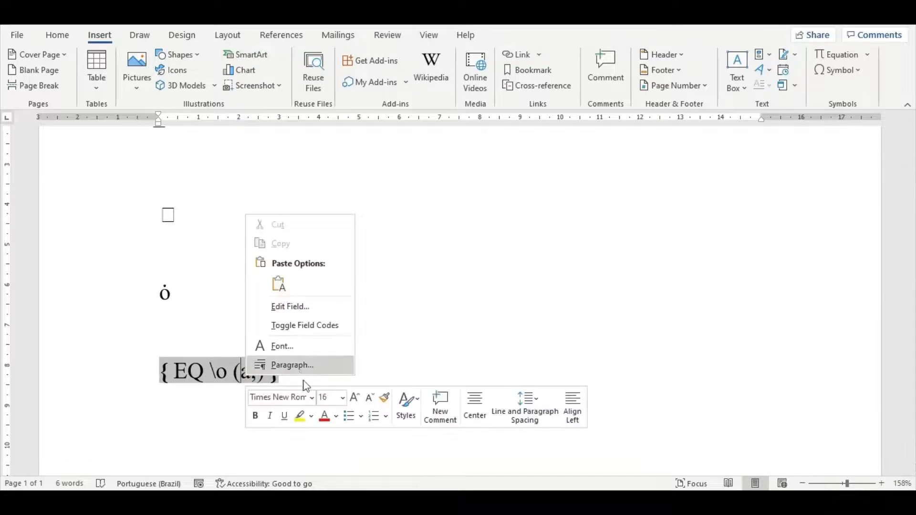
pyautogui.press('Escape')
# Step: Insert a second field on the line below the dotted-a field and write EQ \o (a; inside it
pyautogui.click(403, 371)
pyautogui.press('Return')
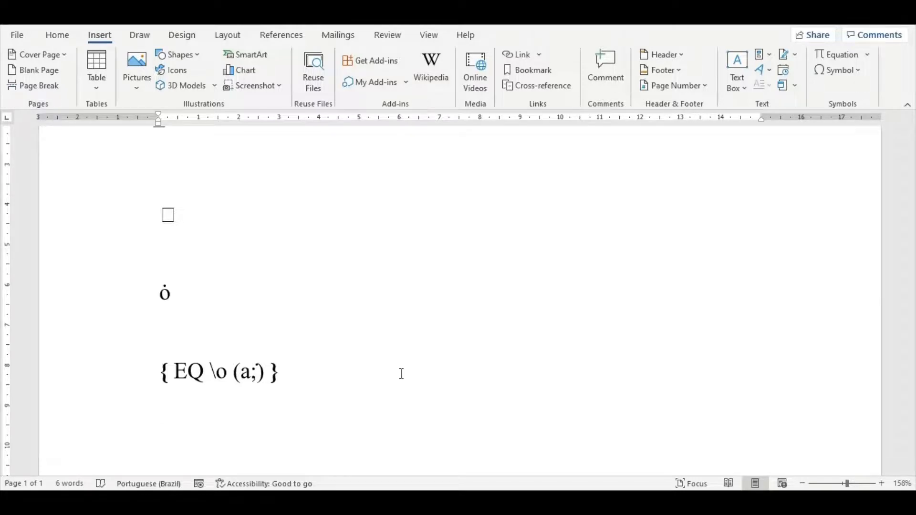
pyautogui.hotkey('ctrl', 'F9')
pyautogui.write('EQ')
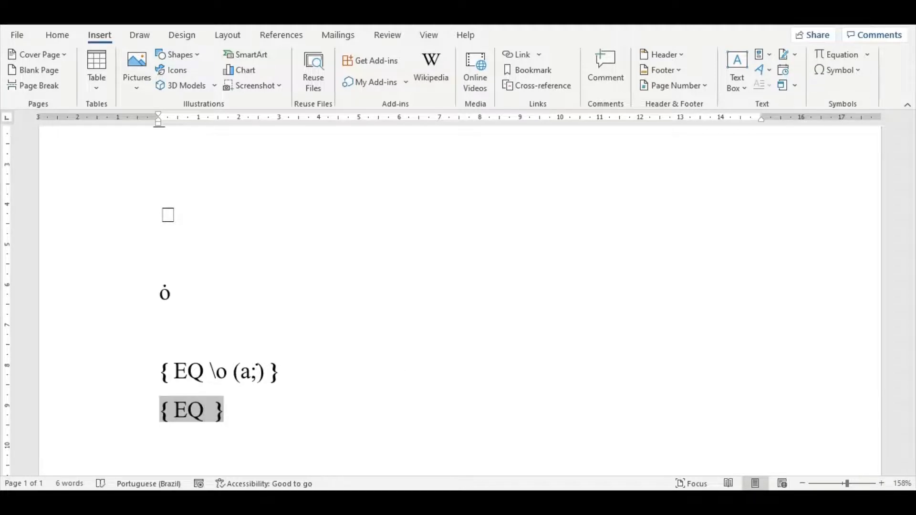
pyautogui.write(' \\')
pyautogui.write('o')
pyautogui.write(' (')
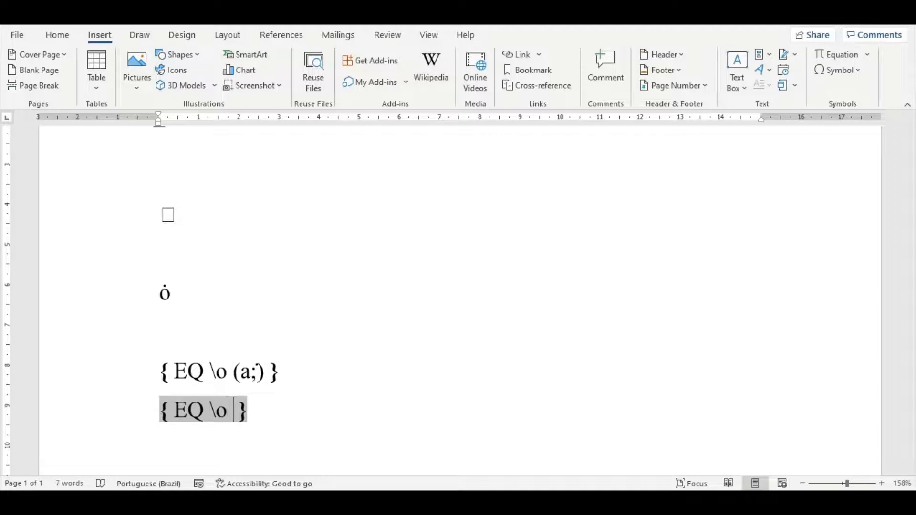
pyautogui.write('a; ')
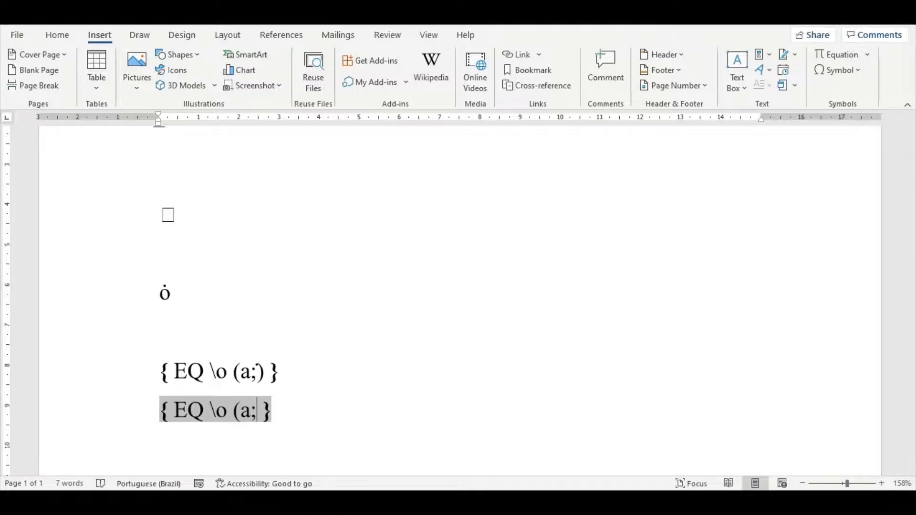
pyautogui.write('030')
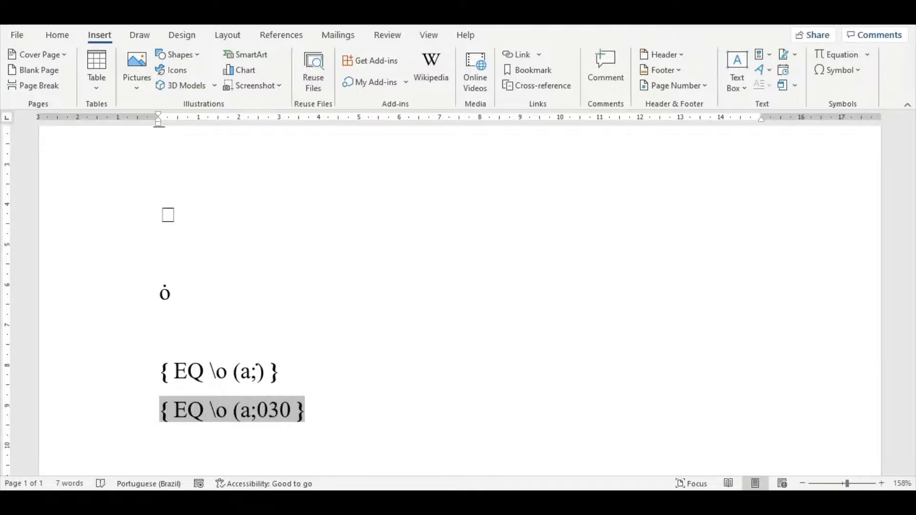
pyautogui.write('45')
# Step: Complete the second EQ field with a bar converted from code 0304 and a closing parenthesis, and display its result
pyautogui.press('BackSpace')
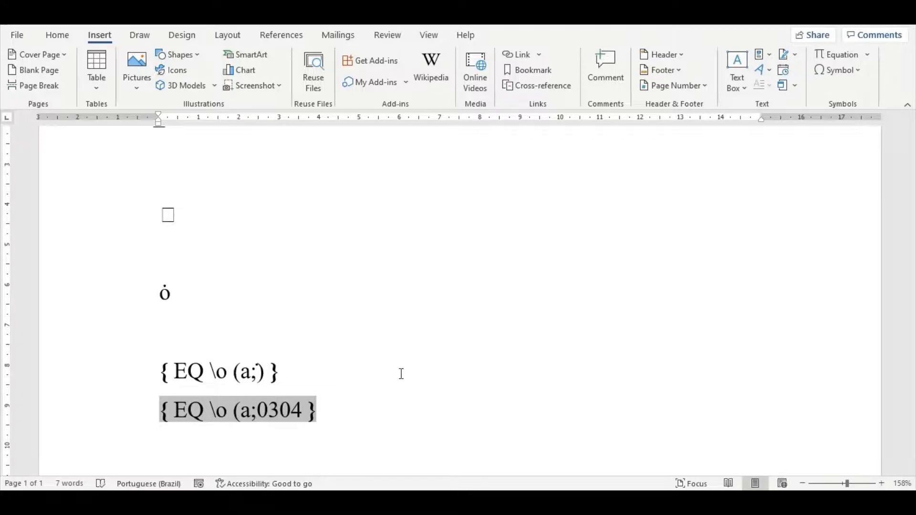
pyautogui.press('BackSpace')
pyautogui.press('BackSpace')
pyautogui.press('BackSpace')
pyautogui.press('BackSpace')
pyautogui.write(')')
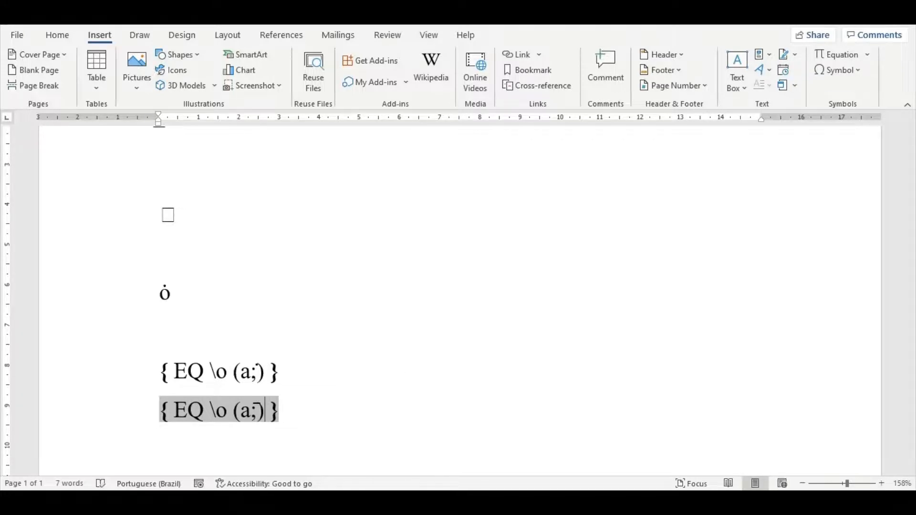
pyautogui.rightClick(263, 409)
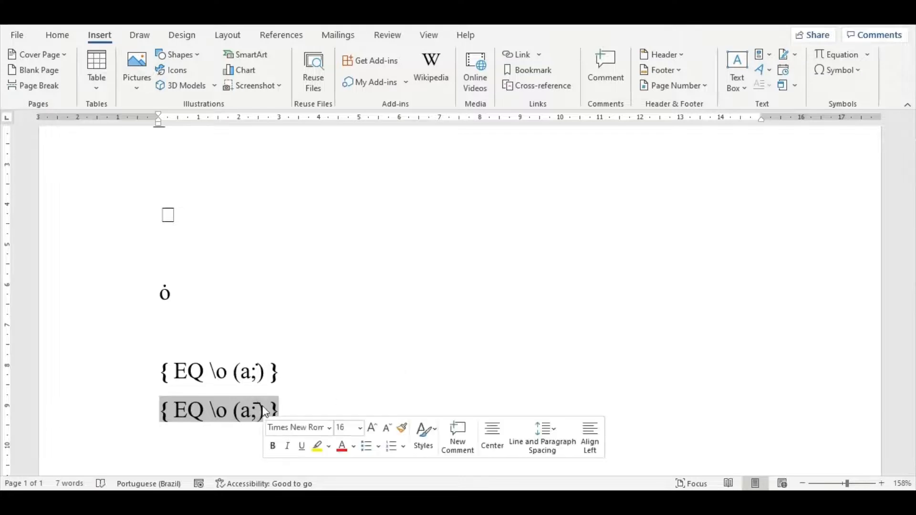
pyautogui.click(305, 356)
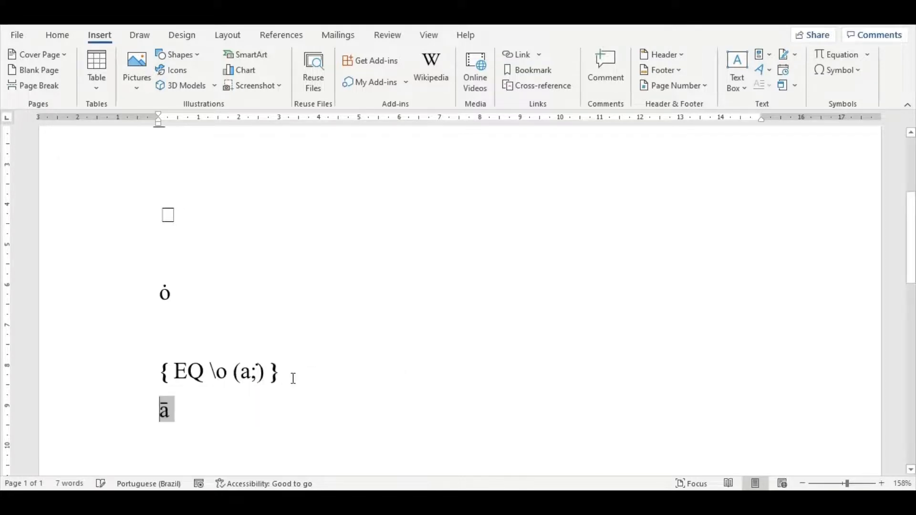
# Step: Insert a third field on a new line below the barred a and write EQ \o (a; inside it
pyautogui.click(227, 420)
pyautogui.press('Return')
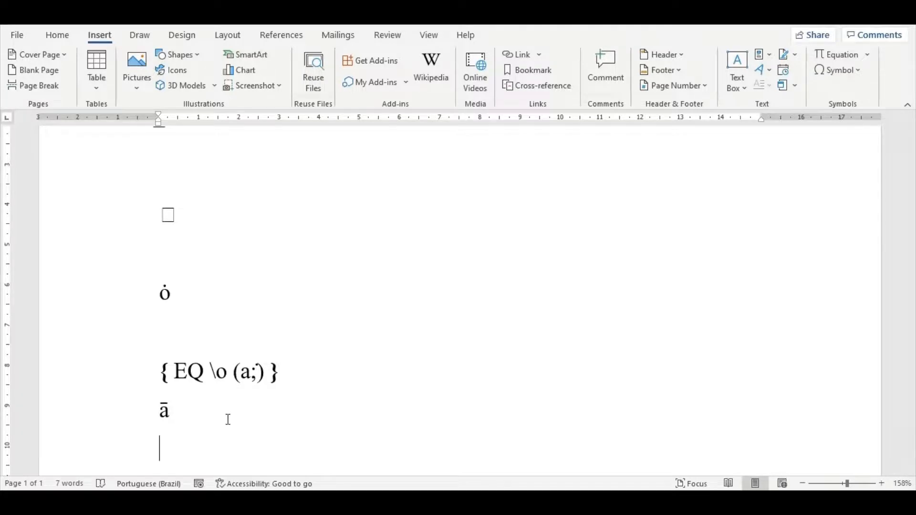
pyautogui.hotkey('ctrl', 'F9')
pyautogui.write('E')
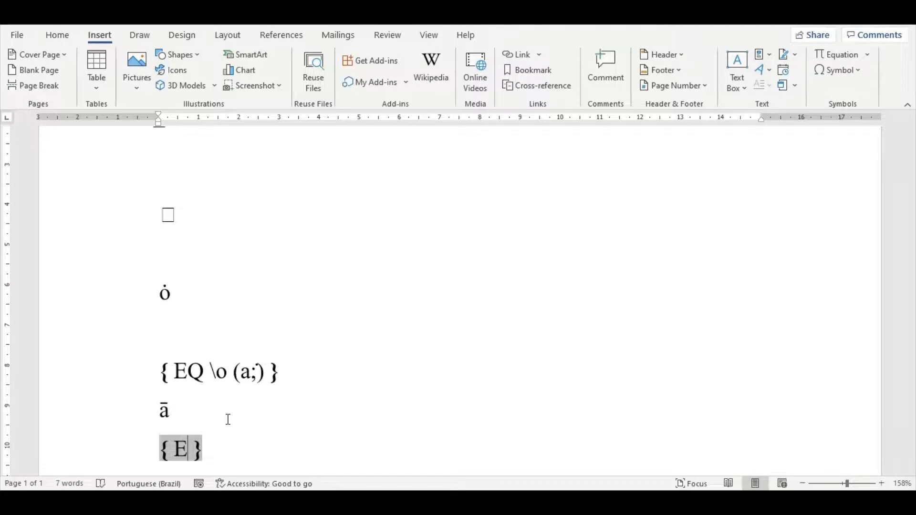
pyautogui.write('Q')
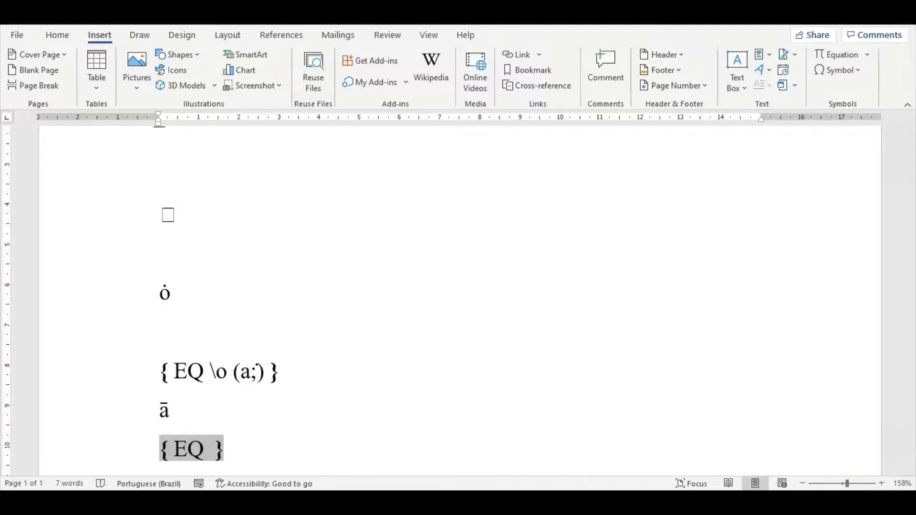
pyautogui.write(' \\o (')
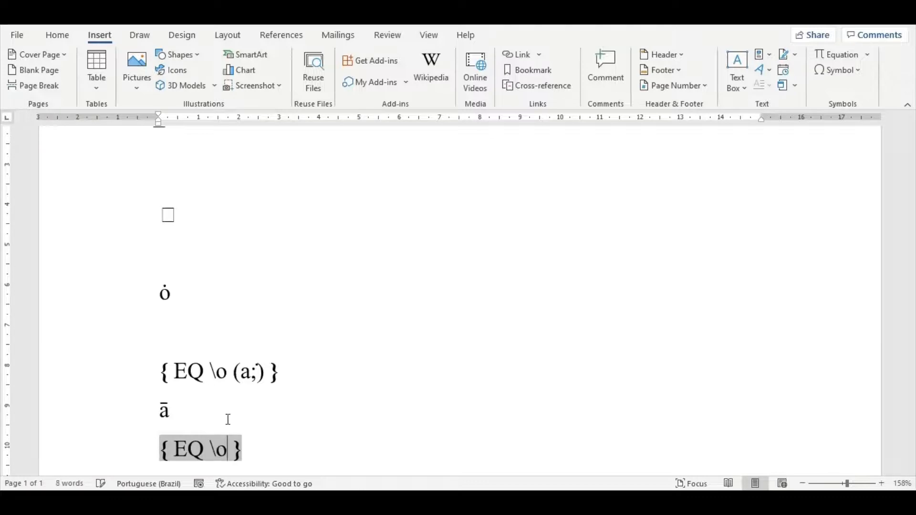
pyautogui.write('a; ')
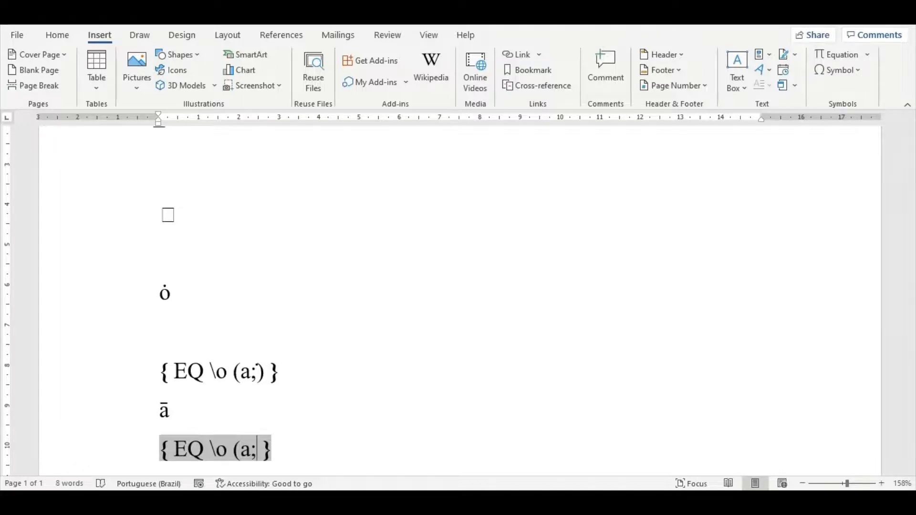
pyautogui.write('0305')
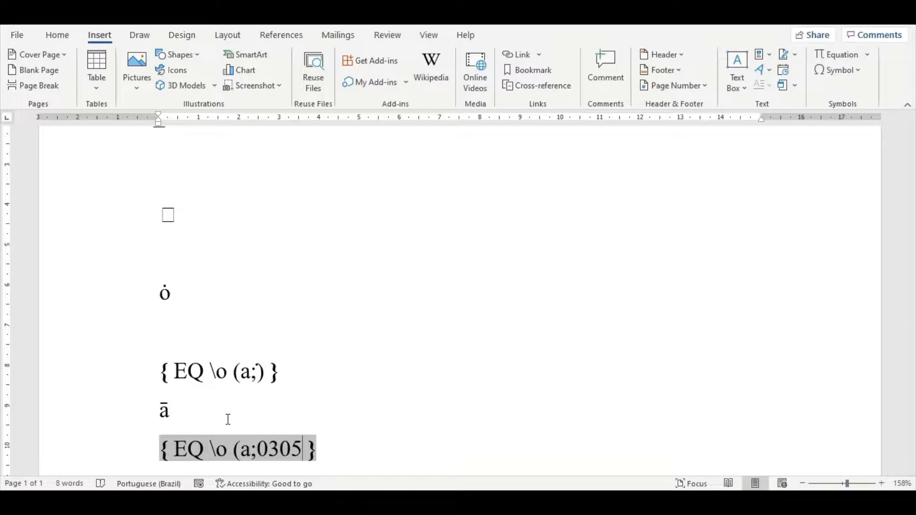
# Step: Complete the third EQ field with an overline converted from code 0305 and a closing parenthesis, and display its result
pyautogui.press('BackSpace')
pyautogui.press('BackSpace')
pyautogui.press('BackSpace')
pyautogui.press('BackSpace')
pyautogui.write('(')
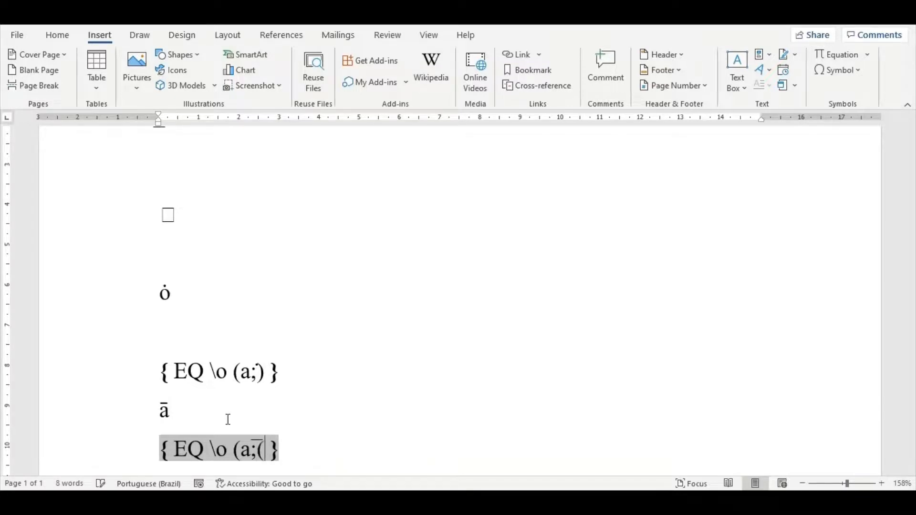
pyautogui.press('BackSpace')
pyautogui.write(')')
pyautogui.rightClick(245, 454)
pyautogui.click(286, 401)
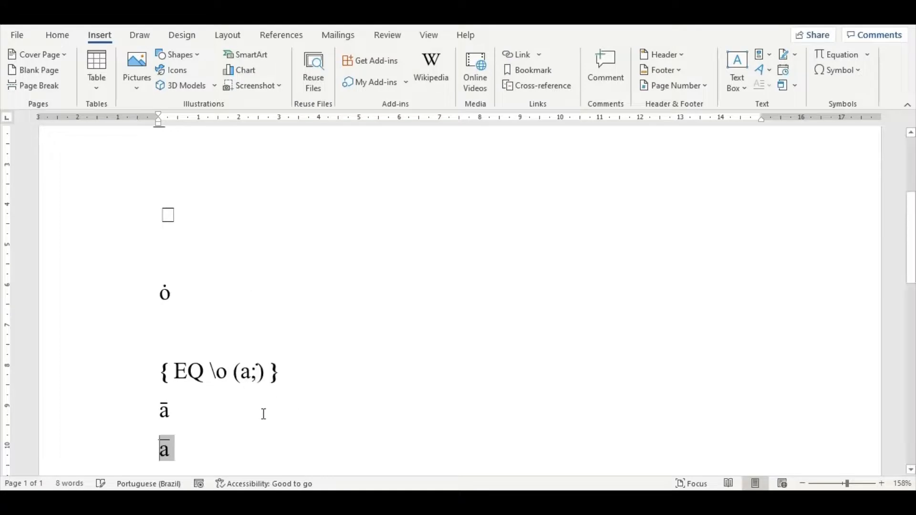
# Step: Insert another field two lines below the overlined a and write EQ \o (A; inside it
pyautogui.click(227, 444)
pyautogui.press('Return')
pyautogui.press('Return')
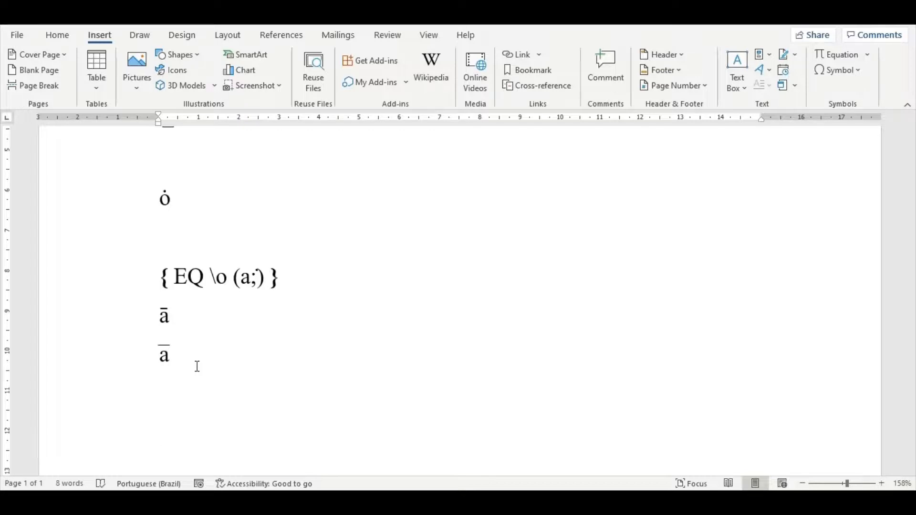
pyautogui.hotkey('ctrl', 'F9')
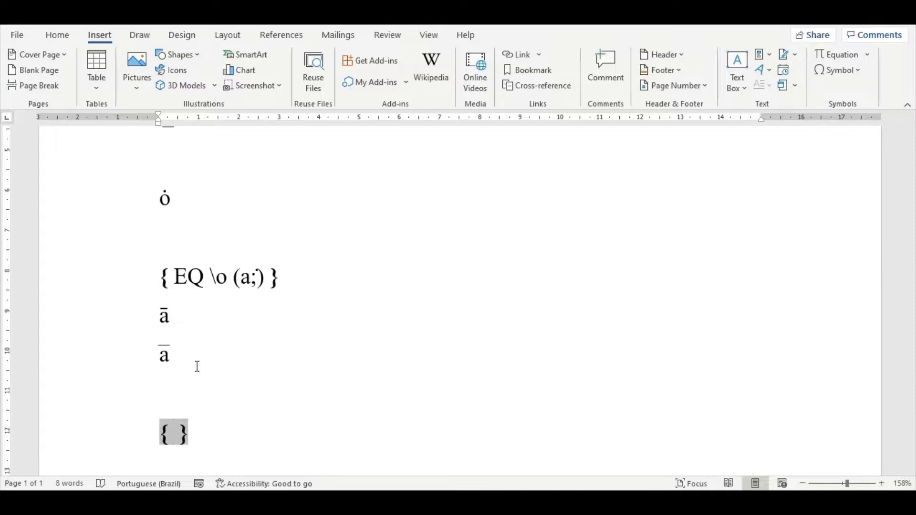
pyautogui.write('EQ')
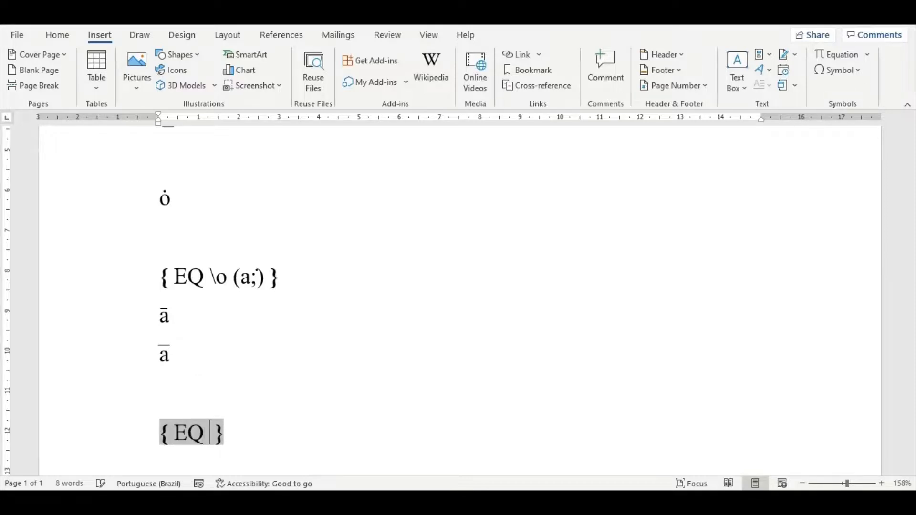
pyautogui.write(' \\o (')
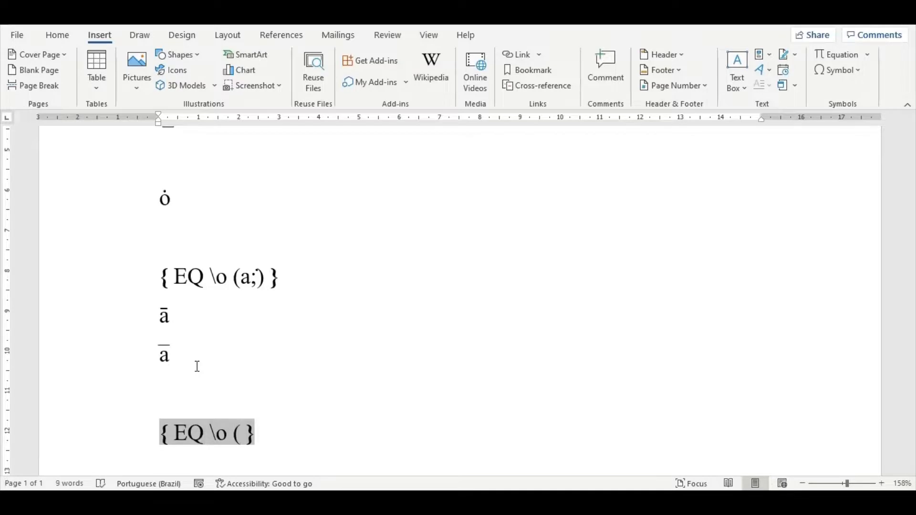
pyautogui.write('A')
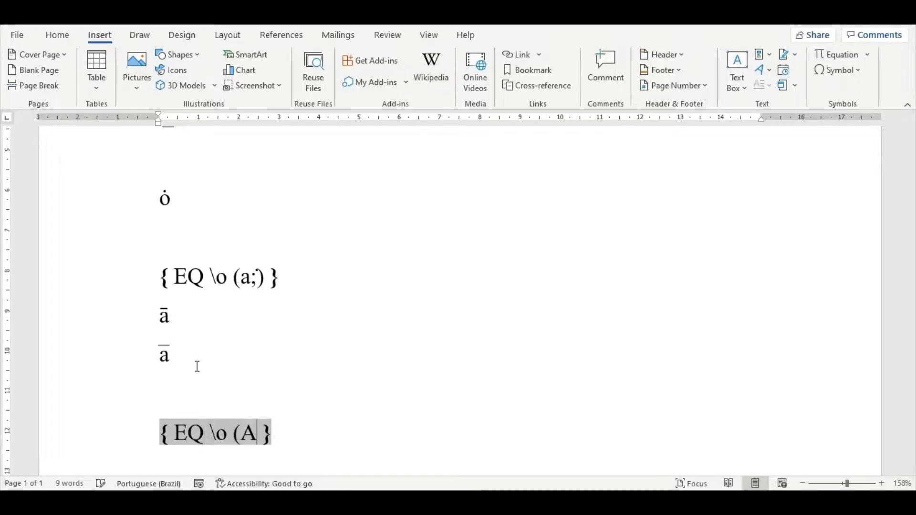
pyautogui.write(';030')
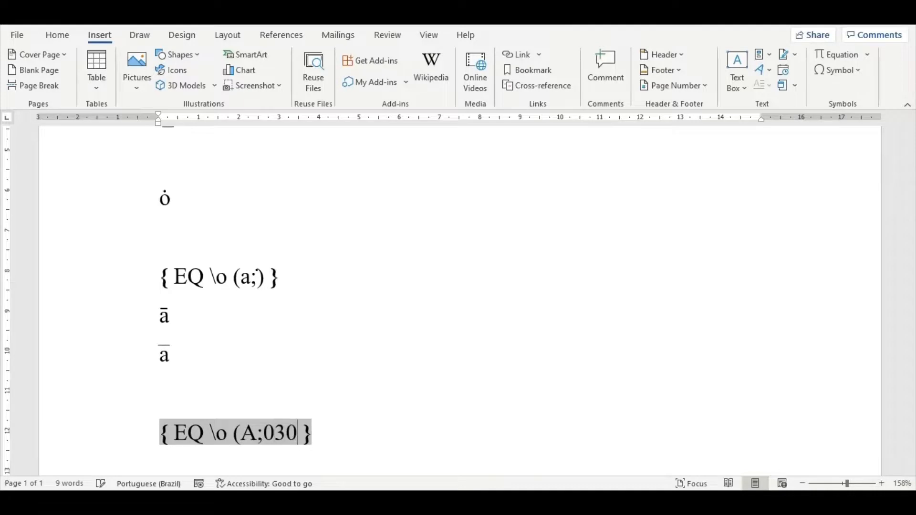
pyautogui.write('7')
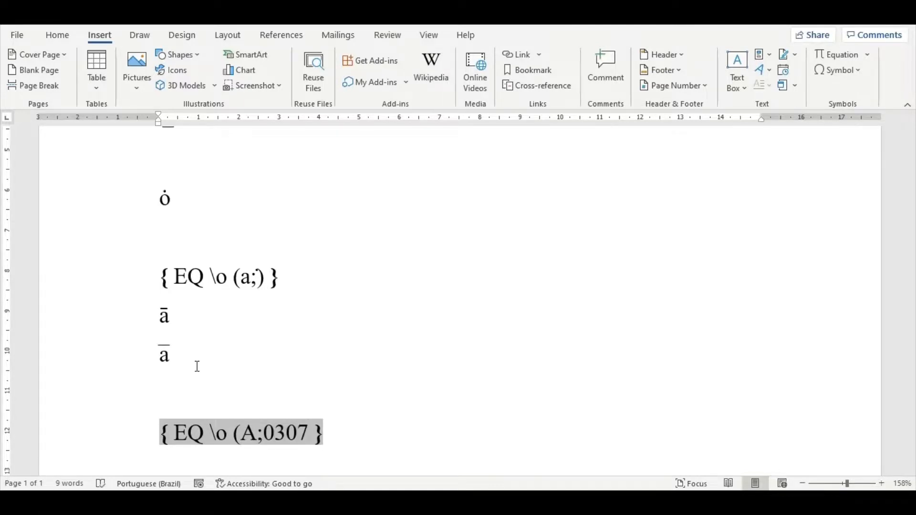
# Step: Complete the capital A field with a dot converted from code 0307 and a closing parenthesis, and display all field results
pyautogui.press('alt')
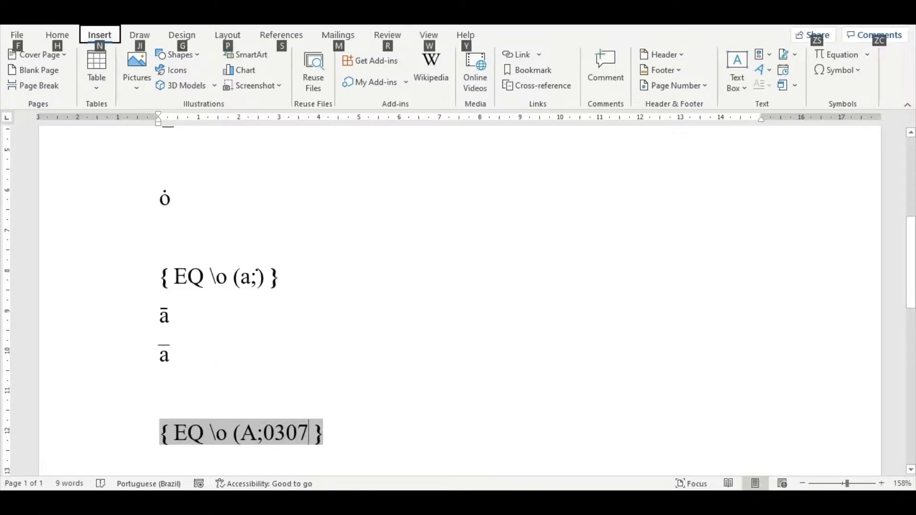
pyautogui.click(613, 417)
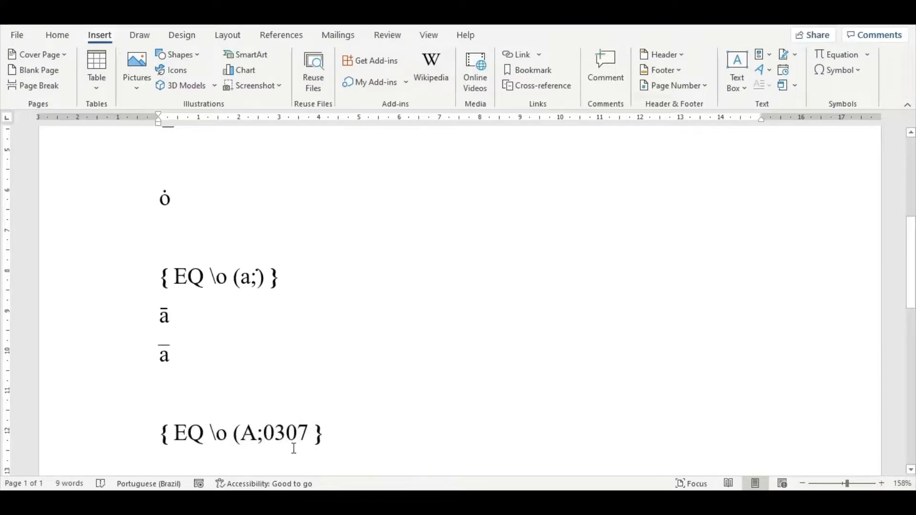
pyautogui.click(307, 433)
pyautogui.hotkey('alt', 'x')
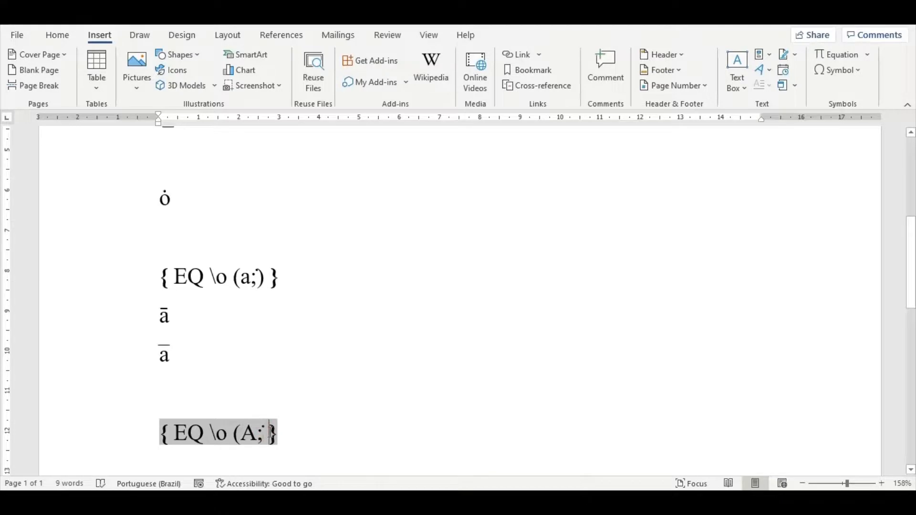
pyautogui.write(')')
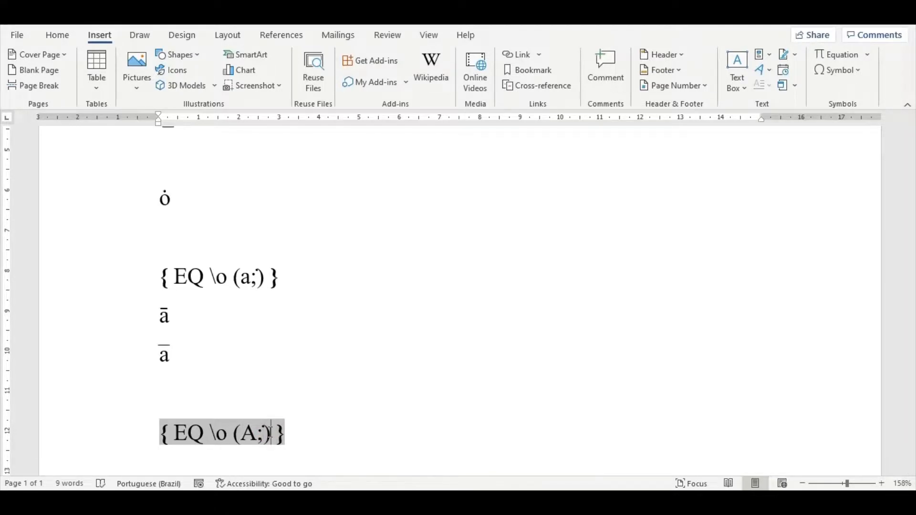
pyautogui.hotkey('alt', 'F9')
pyautogui.click(262, 438)
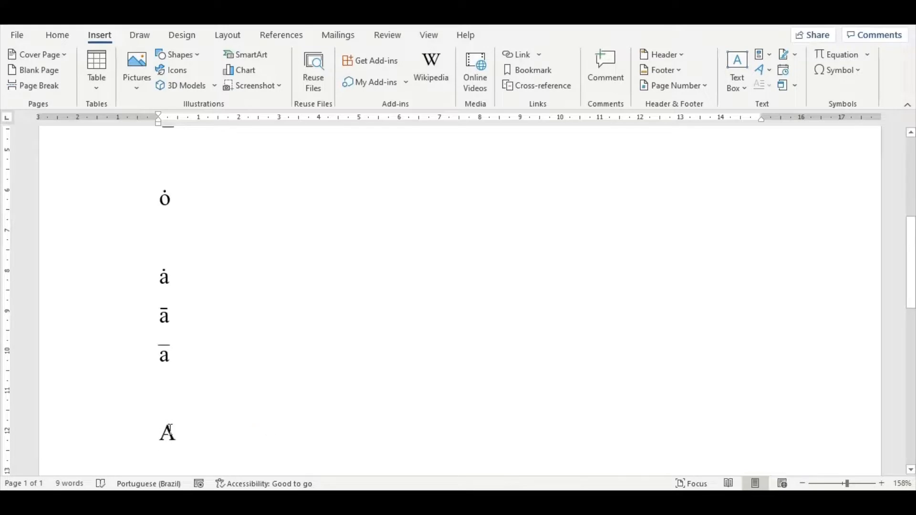
pyautogui.scroll(8, 131, 410)
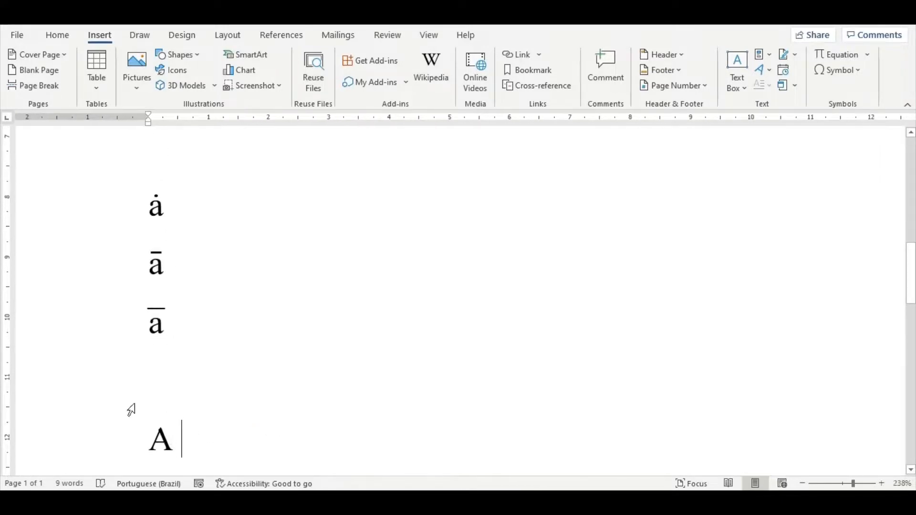
# Step: Show the field codes again and enlarge the semicolon, dot and closing parenthesis in the capital A field to 20 pt
pyautogui.doubleClick(171, 439)
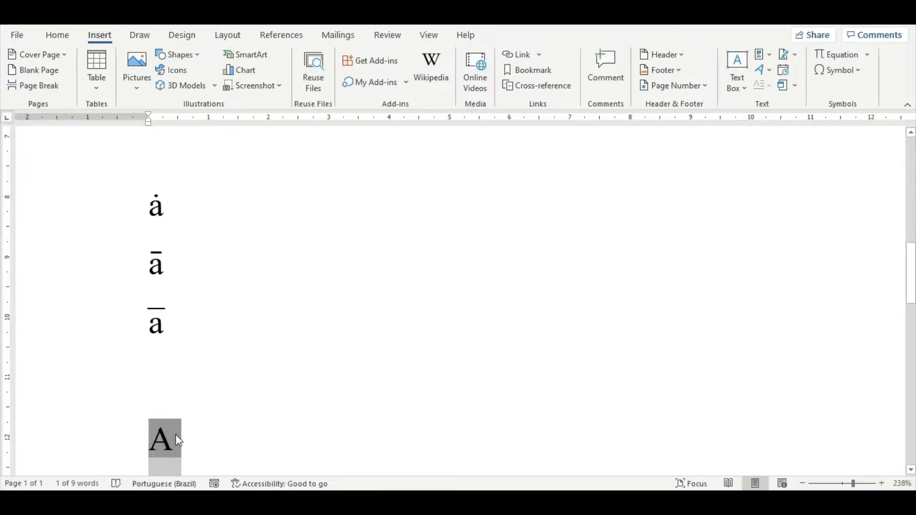
pyautogui.hotkey('alt', 'F9')
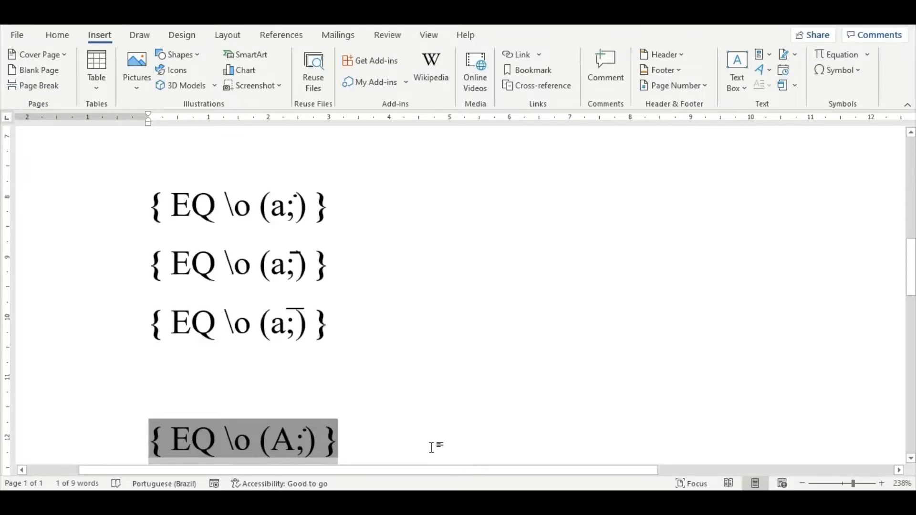
pyautogui.click(309, 436)
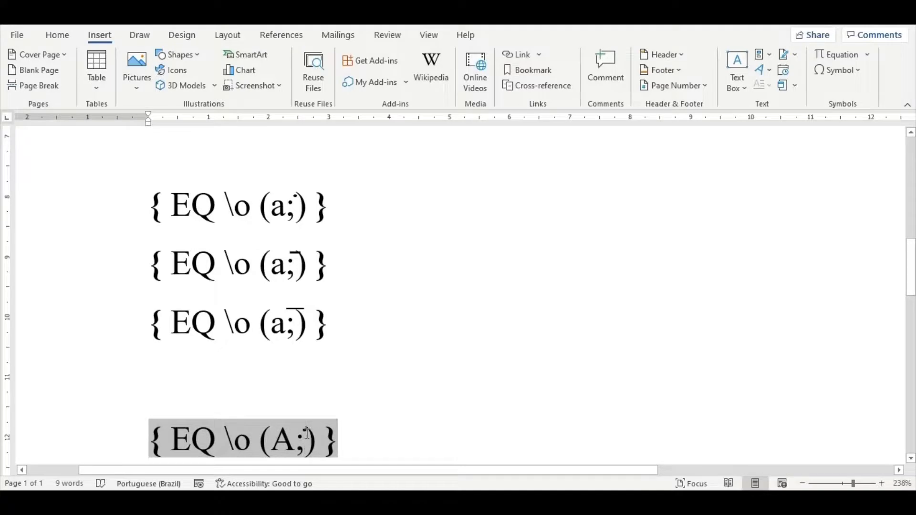
pyautogui.press('Right')
pyautogui.hotkey('shift', 'Left')
pyautogui.hotkey('shift', 'Left')
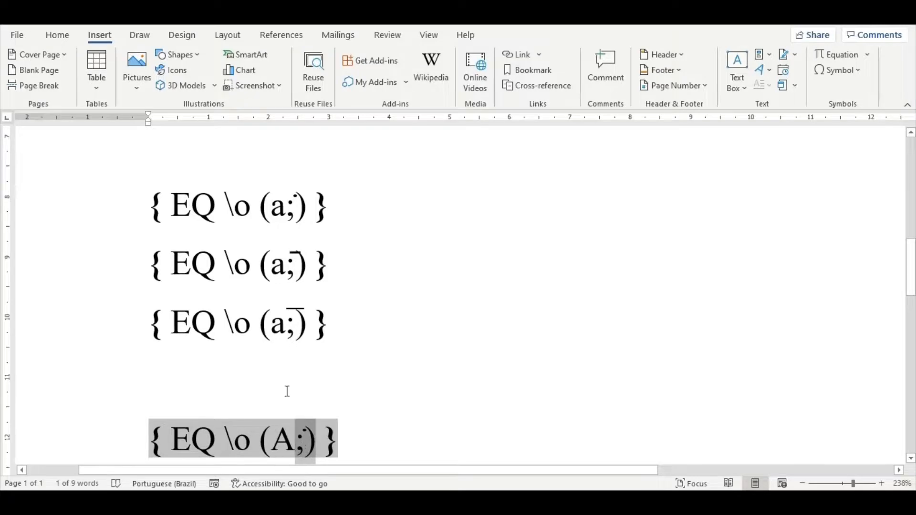
pyautogui.click(57, 35)
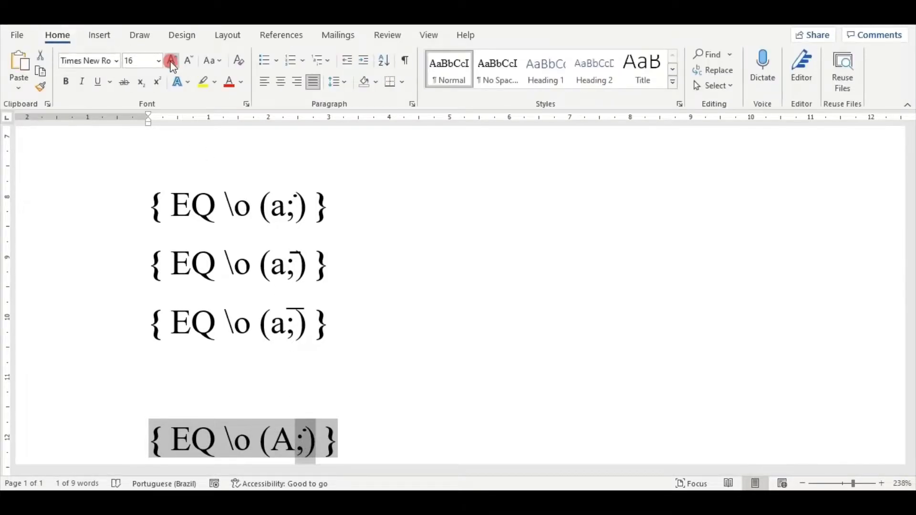
pyautogui.click(172, 61)
pyautogui.click(172, 61)
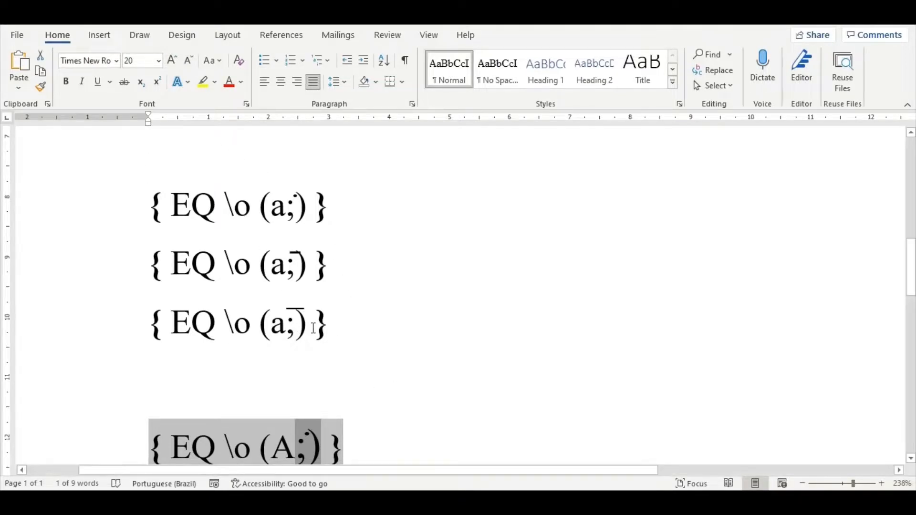
# Step: Switch all field codes to their results and examine the dot's position above the capital A
pyautogui.scroll(-1, 313, 329)
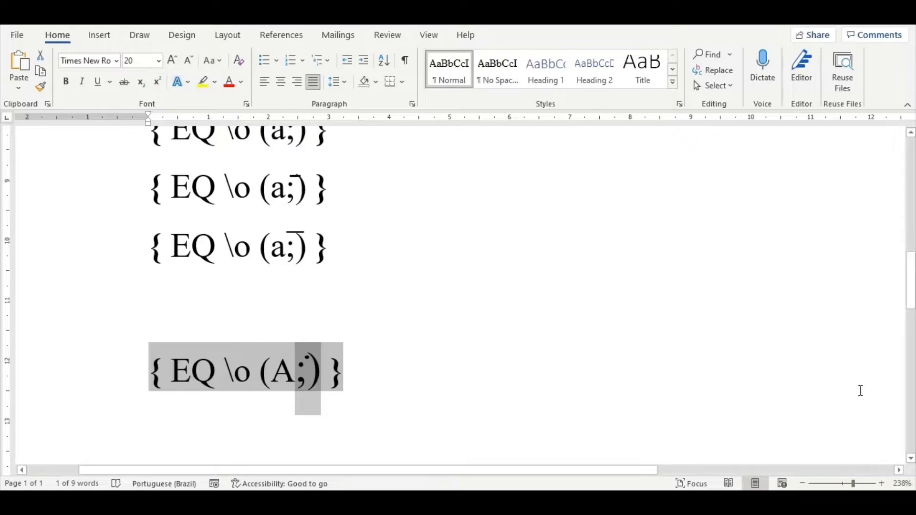
pyautogui.click(387, 370)
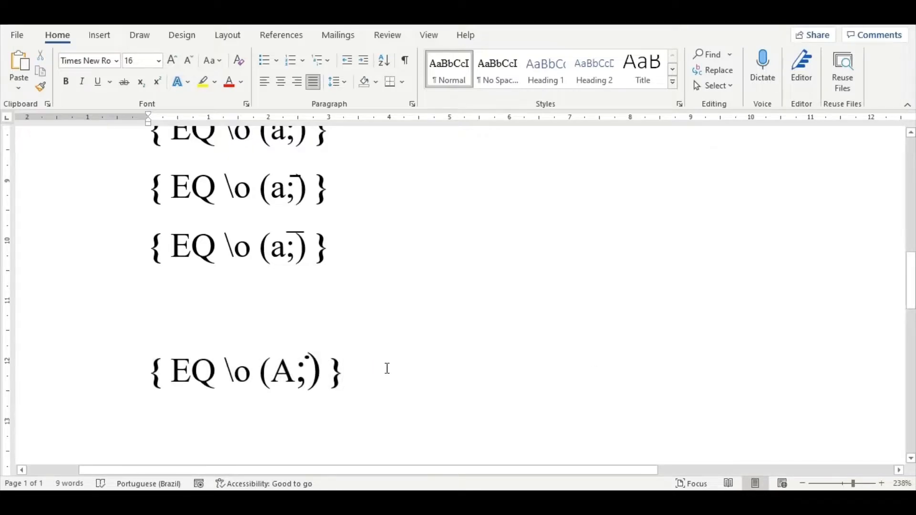
pyautogui.hotkey('alt', 'F9')
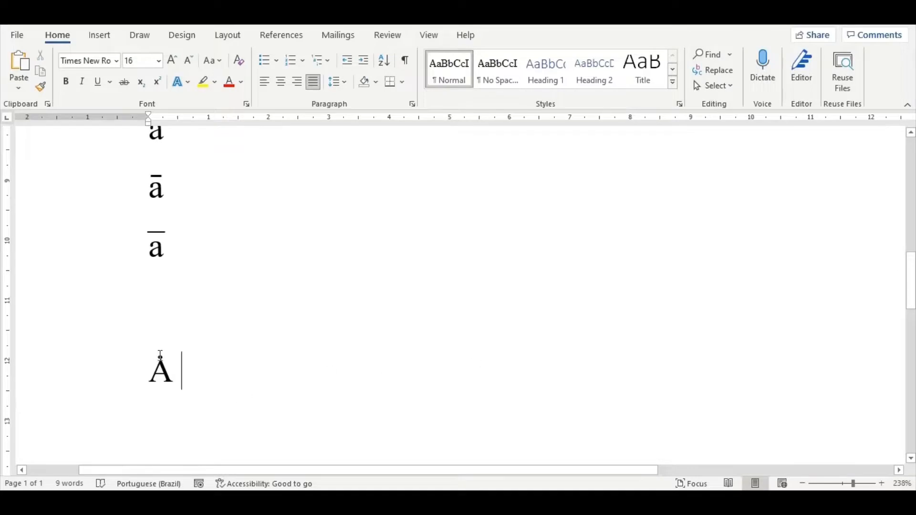
pyautogui.scroll(5, 161, 355)
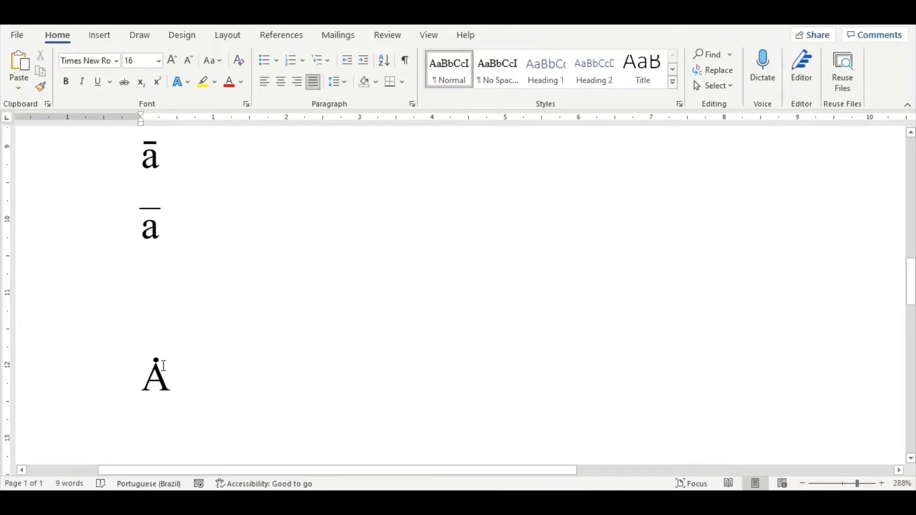
# Step: Open the capital A field's editing dialog, look through the available field names, cancel it and select the dotted A
pyautogui.rightClick(160, 376)
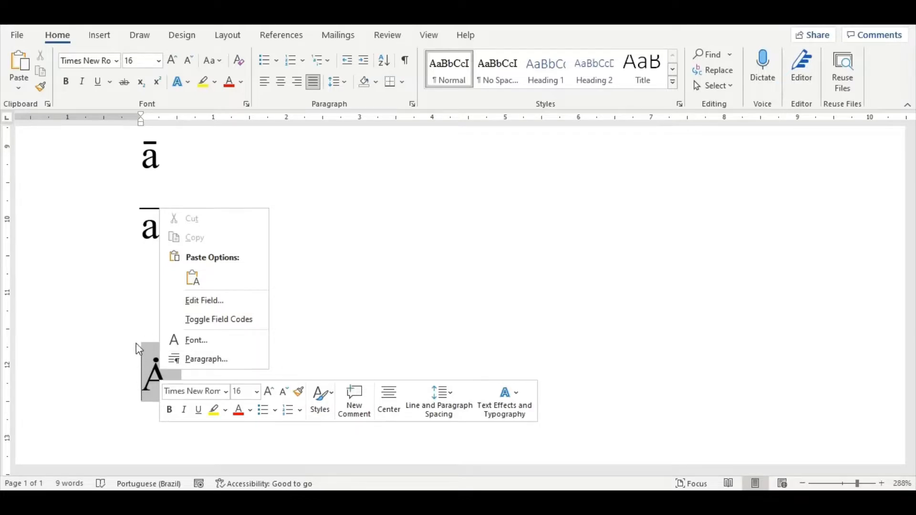
pyautogui.click(236, 306)
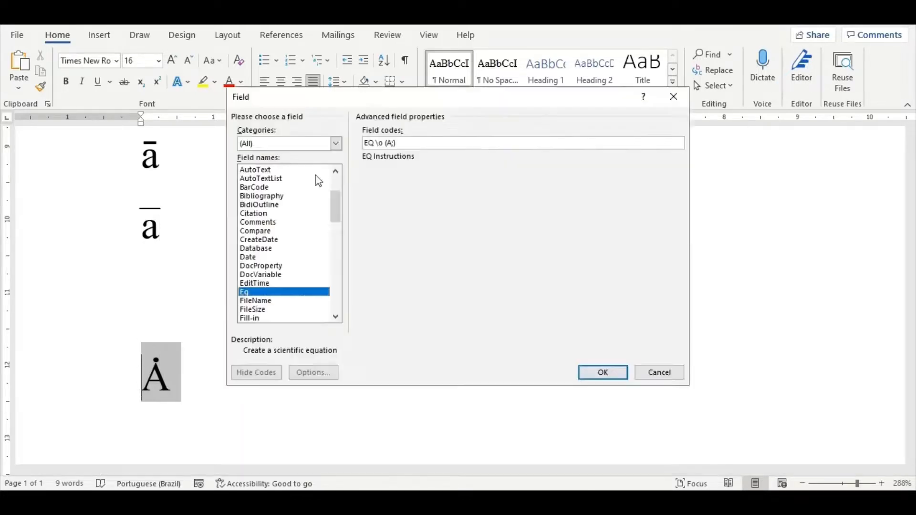
pyautogui.moveTo(363, 104); pyautogui.dragTo(324, 122)
pyautogui.moveTo(297, 228); pyautogui.dragTo(301, 210)
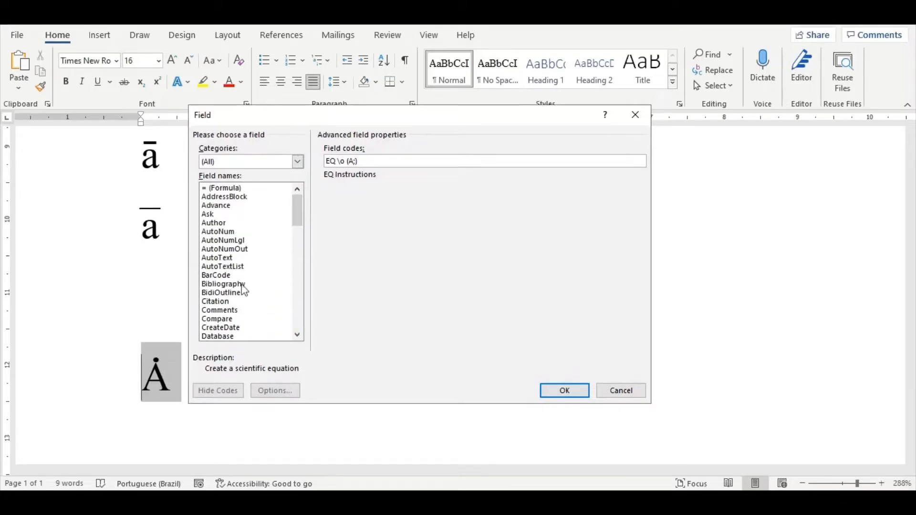
pyautogui.click(604, 389)
pyautogui.moveTo(156, 362); pyautogui.dragTo(161, 367)
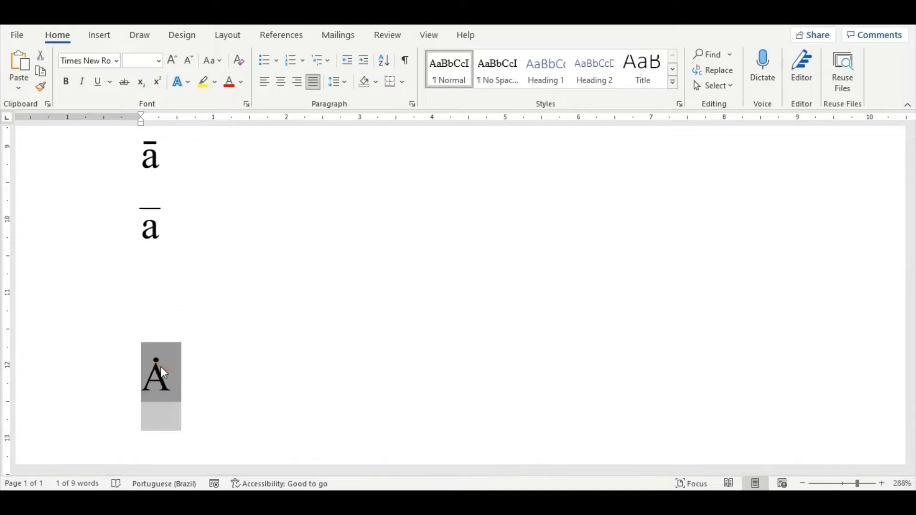
# Step: Show the capital A field's code, enlarge its semicolon, dot and closing parenthesis to 22 pt, and display the field's result again
pyautogui.rightClick(161, 367)
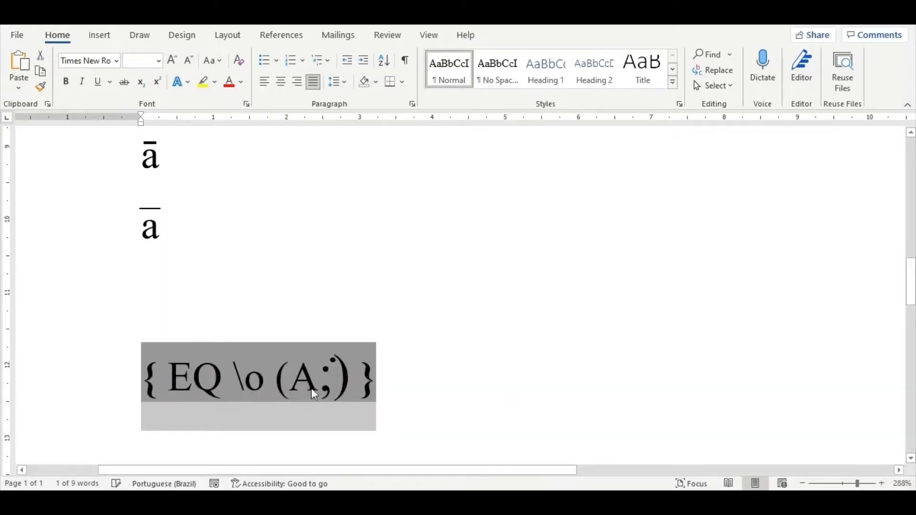
pyautogui.moveTo(332, 384)
pyautogui.mouseDown()
pyautogui.moveTo(352, 382)
pyautogui.moveTo(316, 368)
pyautogui.mouseUp()
pyautogui.click(173, 59)
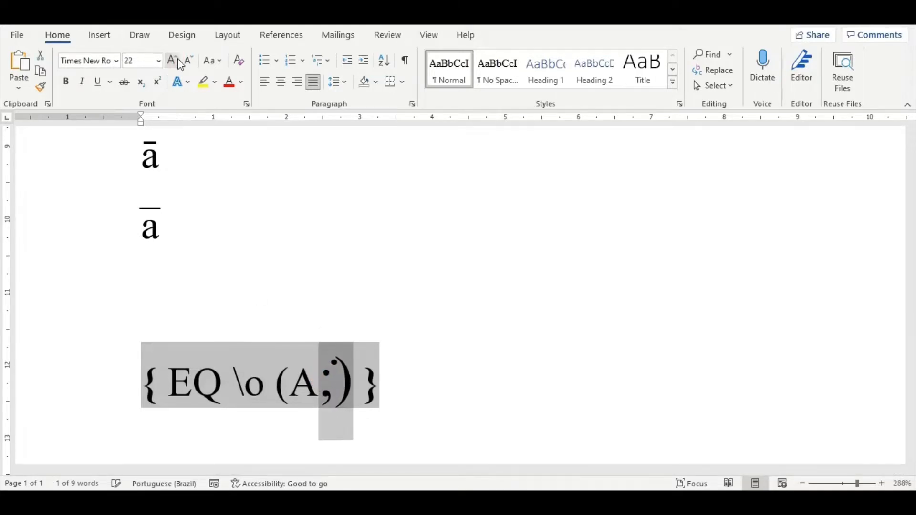
pyautogui.click(462, 293)
pyautogui.click(309, 370)
pyautogui.rightClick(309, 371)
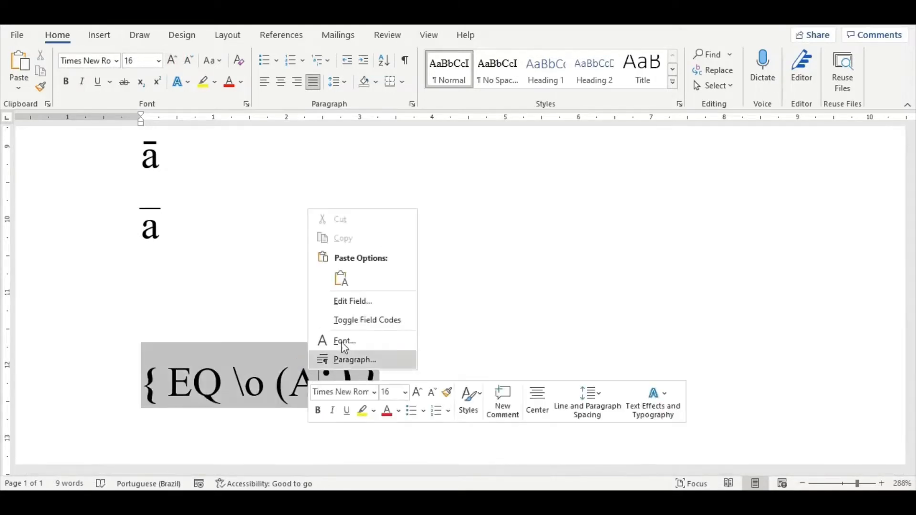
pyautogui.click(369, 320)
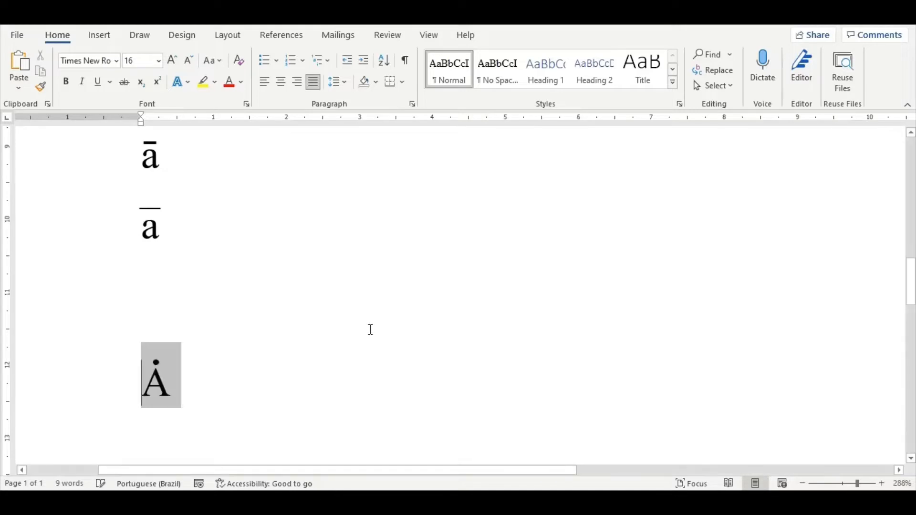
pyautogui.click(371, 375)
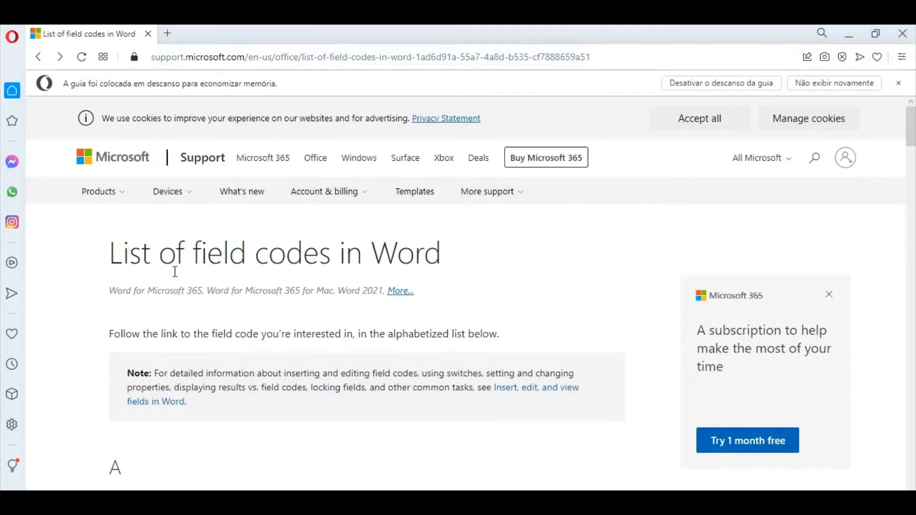
# Step: In the browser, find the Eq field in Microsoft's list of field codes in Word and open its article
pyautogui.scroll(-1, 204, 268)
pyautogui.scroll(-15, 202, 267)
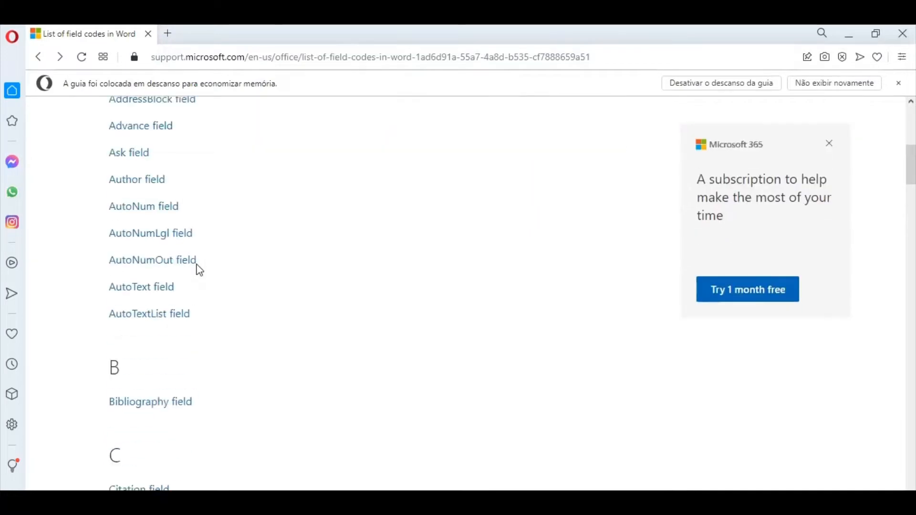
pyautogui.scroll(2, 196, 266)
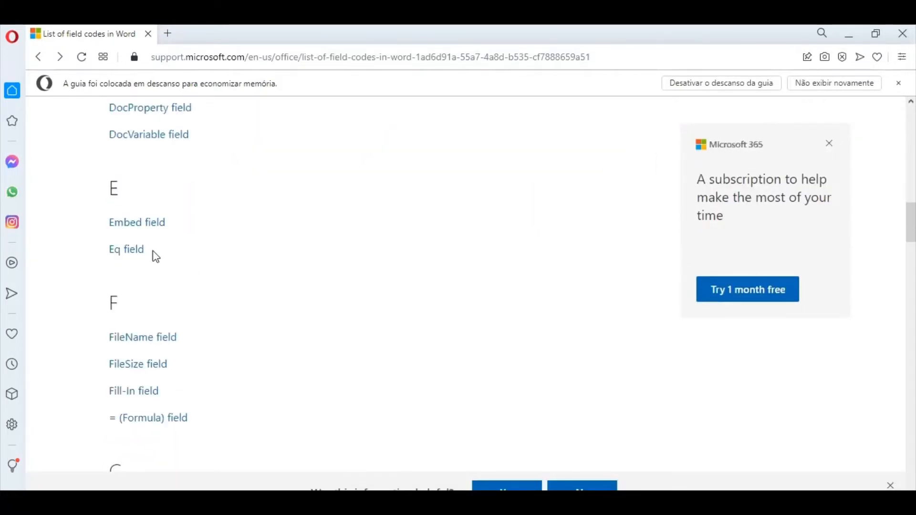
pyautogui.click(135, 252)
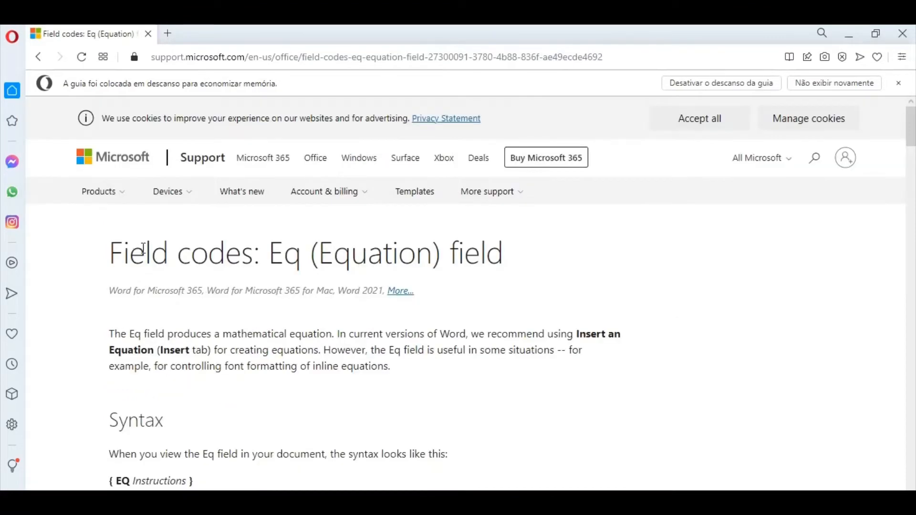
# Step: Read through the Eq field instructions as far as Box \x(), highlight the \to option and switch back to Word
pyautogui.scroll(-3, 441, 323)
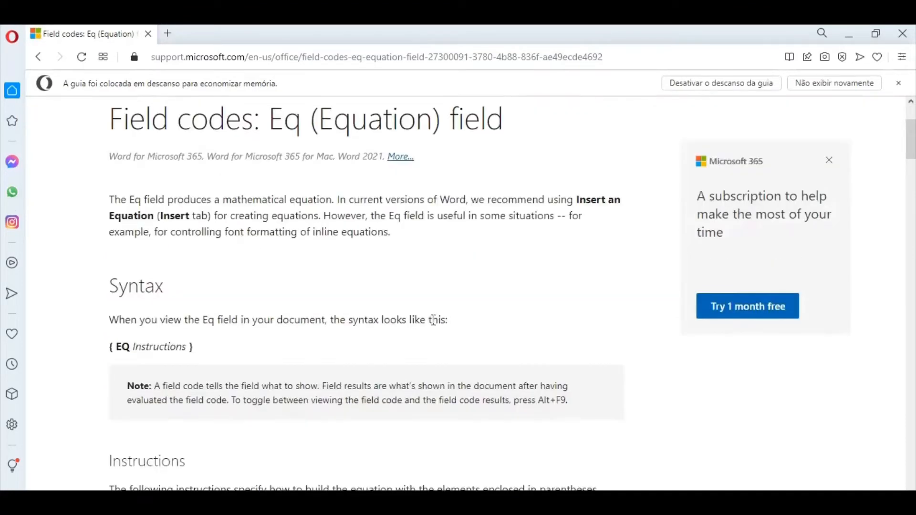
pyautogui.scroll(-9, 111, 329)
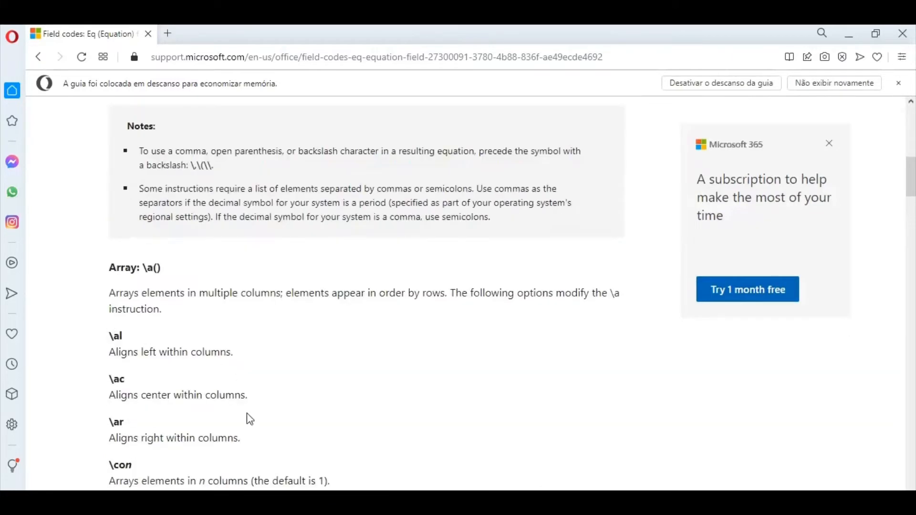
pyautogui.scroll(-3, 246, 414)
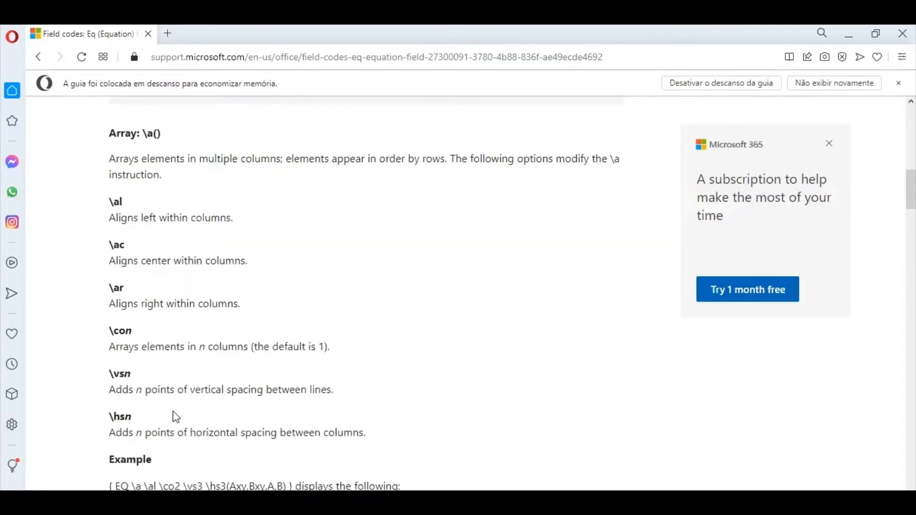
pyautogui.scroll(-4, 180, 426)
pyautogui.scroll(-10, 159, 433)
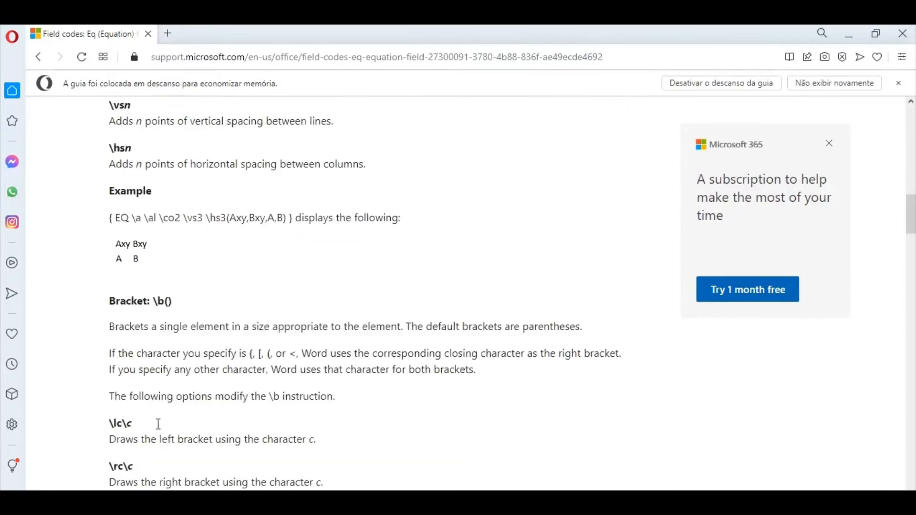
pyautogui.scroll(-18, 157, 423)
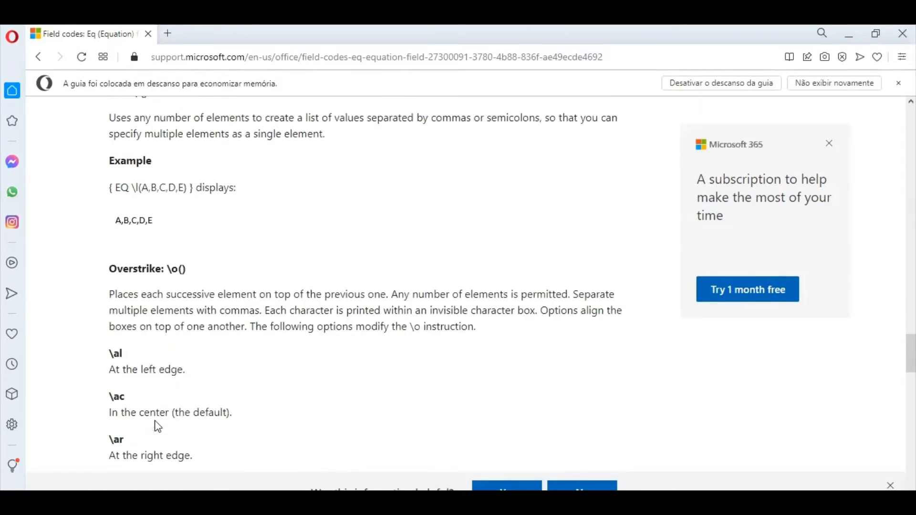
pyautogui.scroll(-10, 158, 426)
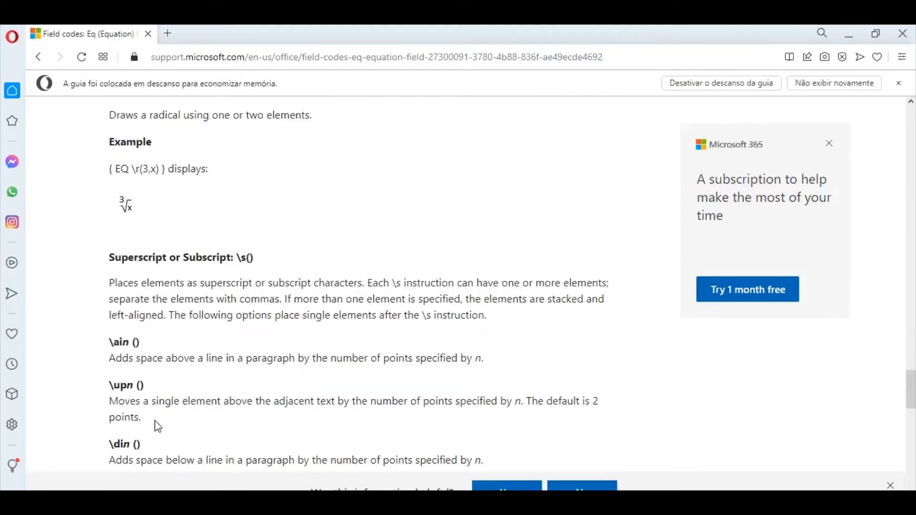
pyautogui.scroll(-7, 158, 426)
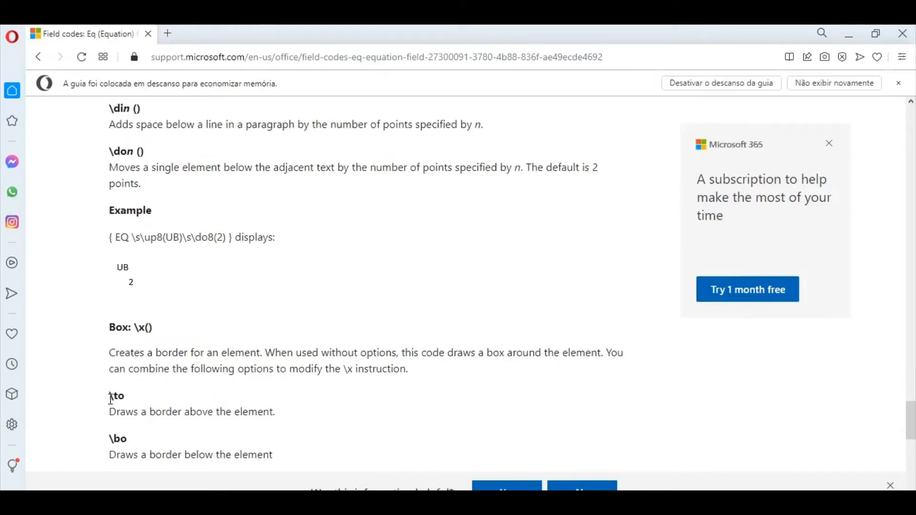
pyautogui.moveTo(108, 396); pyautogui.dragTo(121, 400)
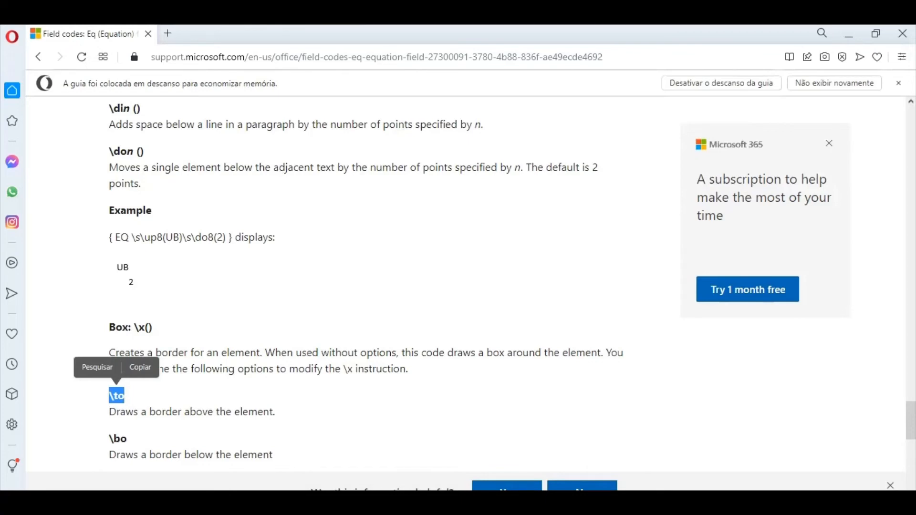
pyautogui.hotkey('alt', 'Tab')
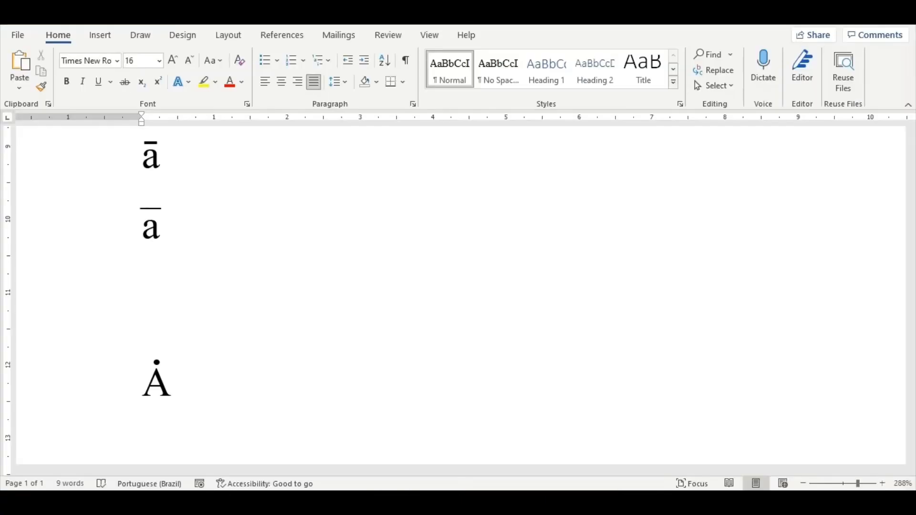